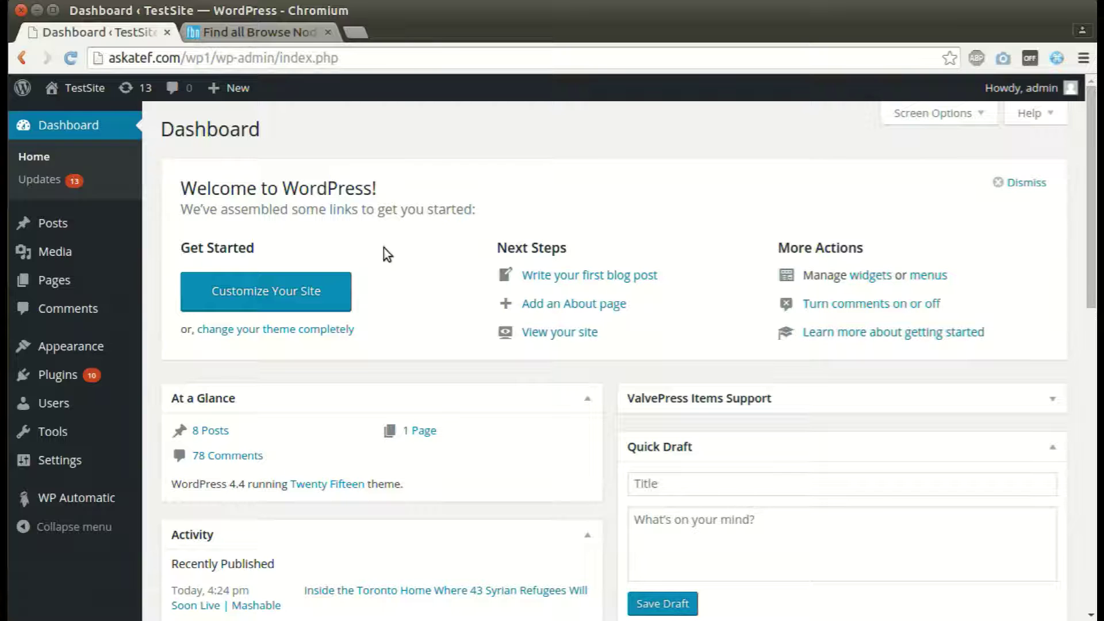
Step: Start a new WP Automatic campaign from the admin sidebar
mouse_move(102, 500)
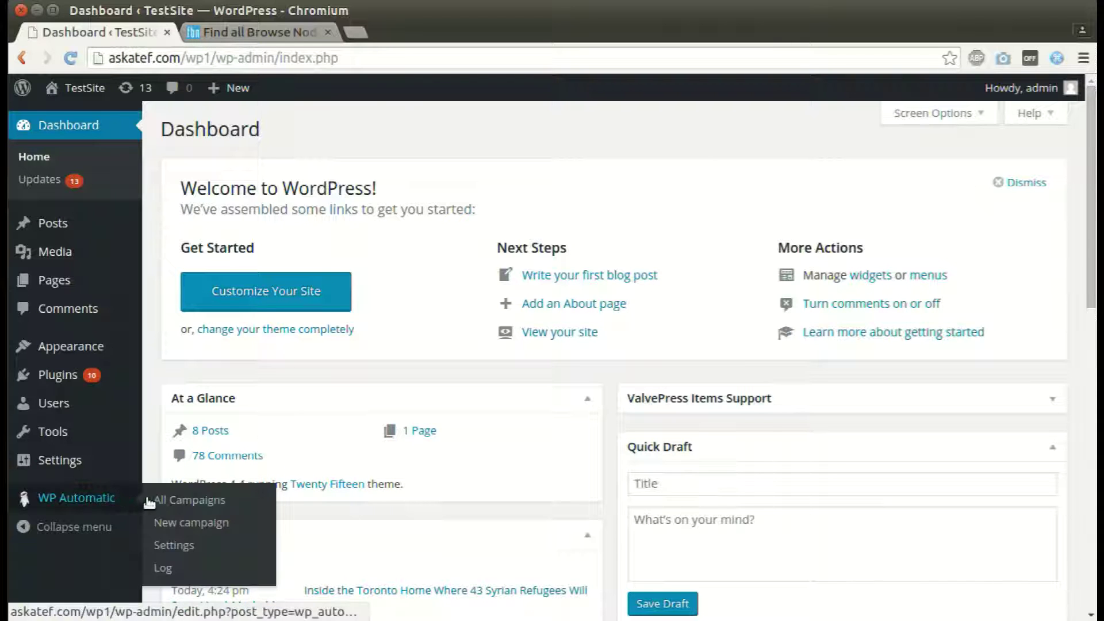
left_click(170, 520)
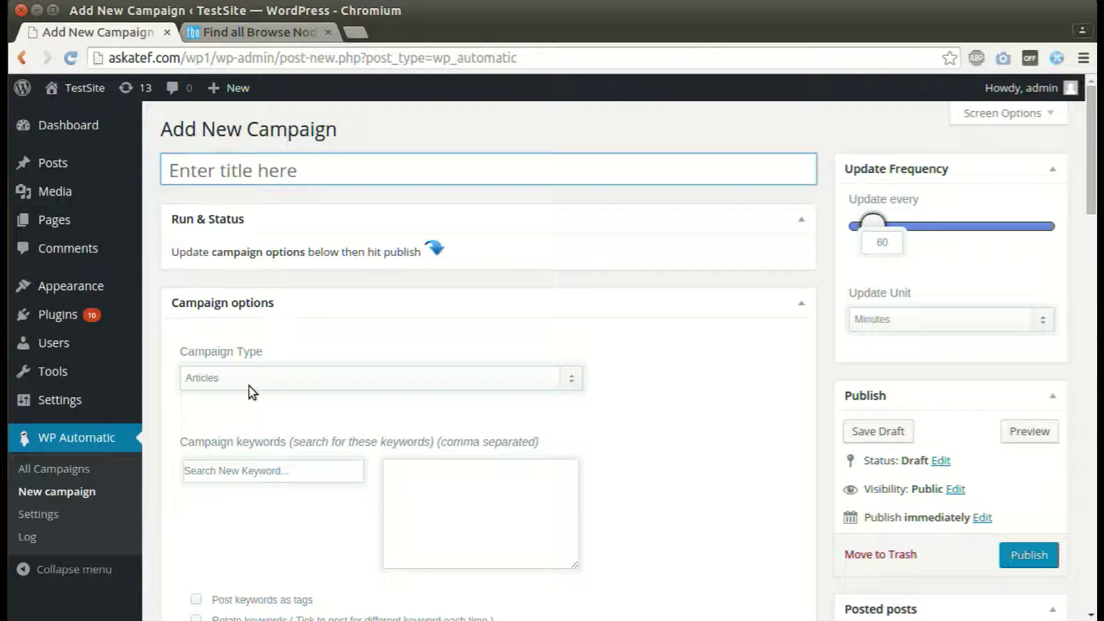
Step: Make it an Amazon campaign for 'smart watch', review its options and publish it
left_click(250, 385)
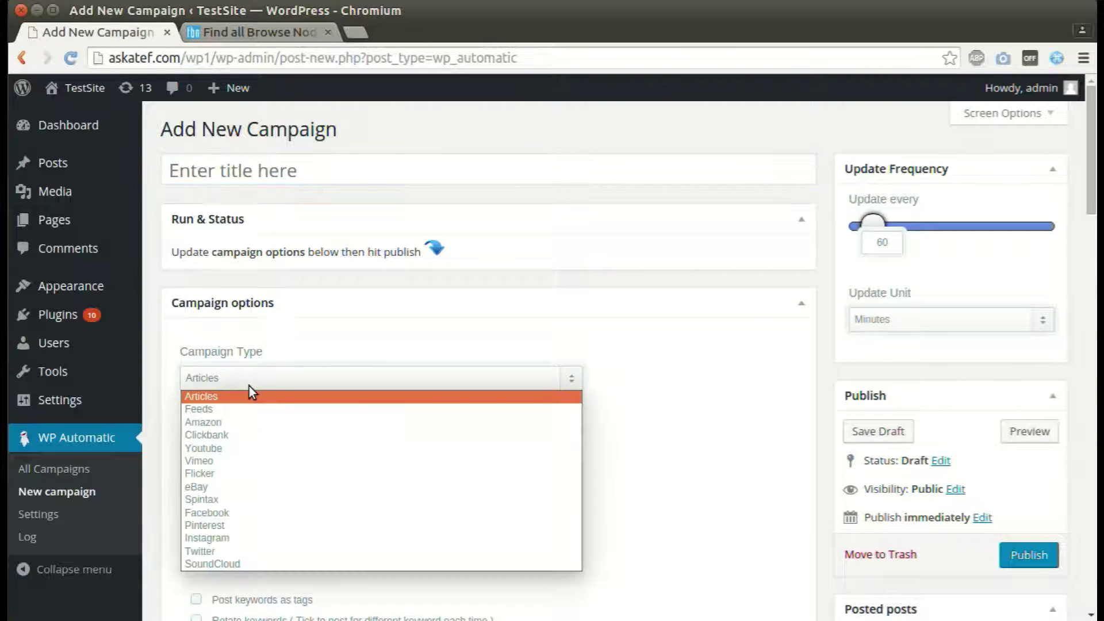
left_click(242, 423)
scroll(243, 422, "down", 3)
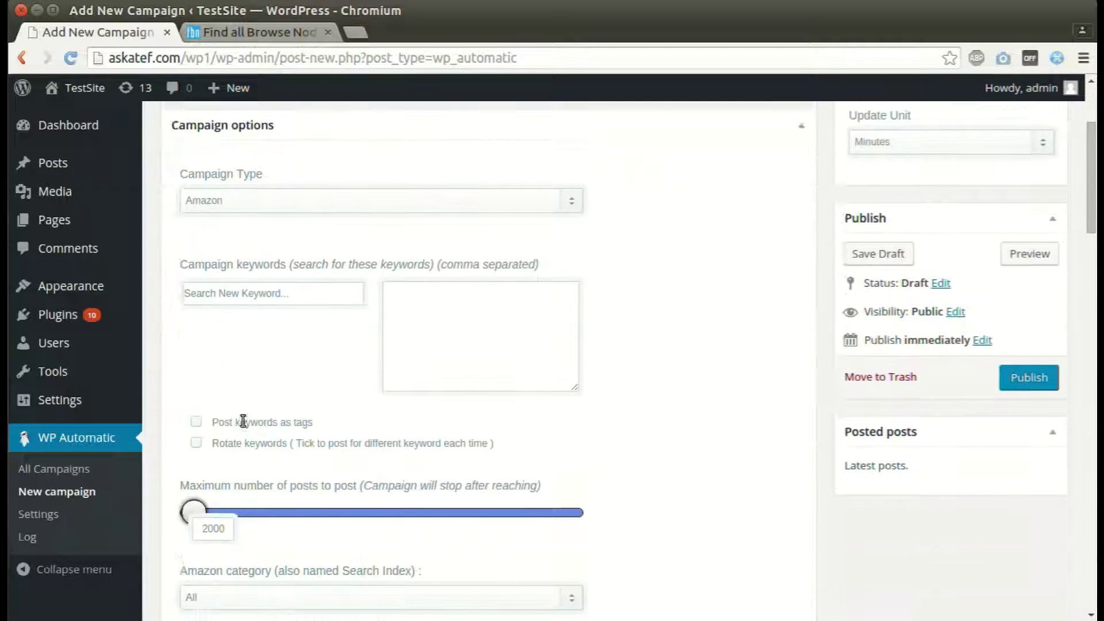
scroll(243, 423, "down", 1)
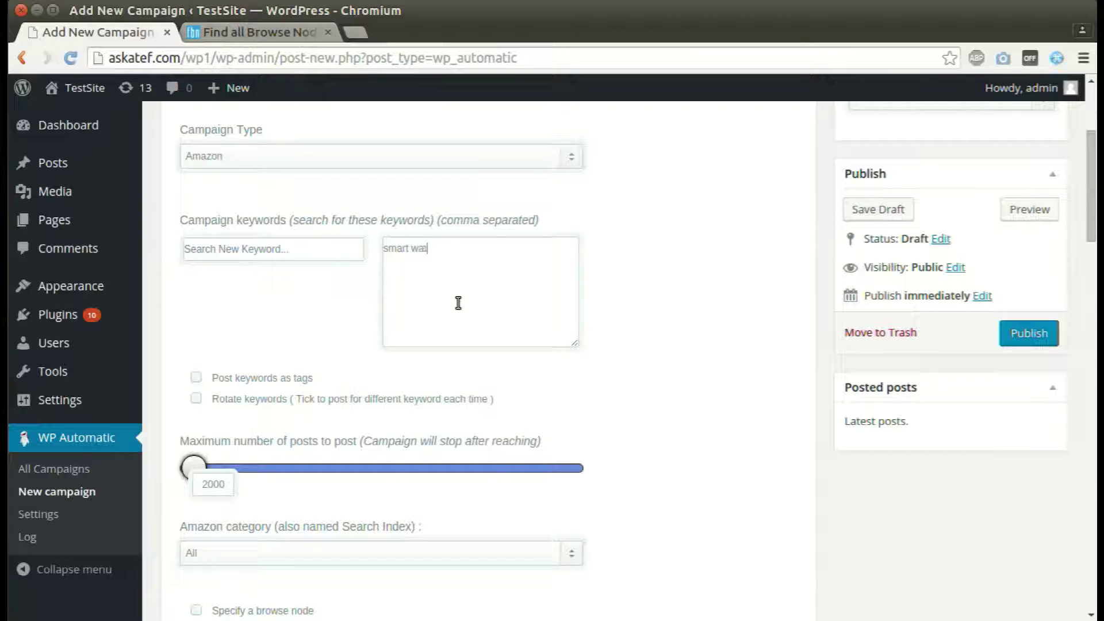
scroll(328, 305, "down", 8)
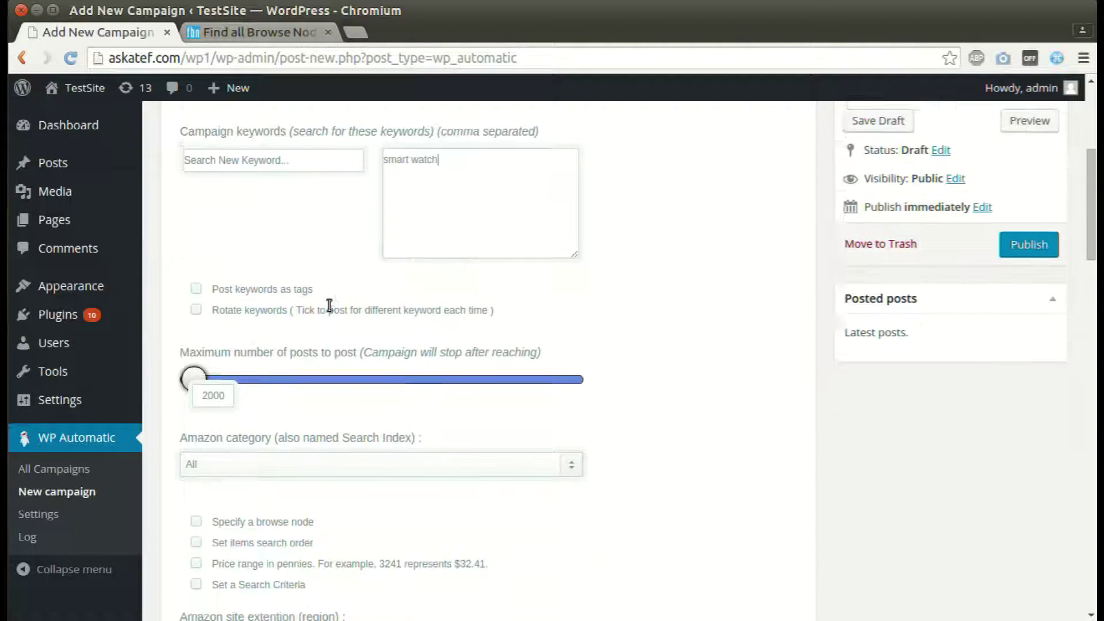
scroll(329, 305, "down", 20)
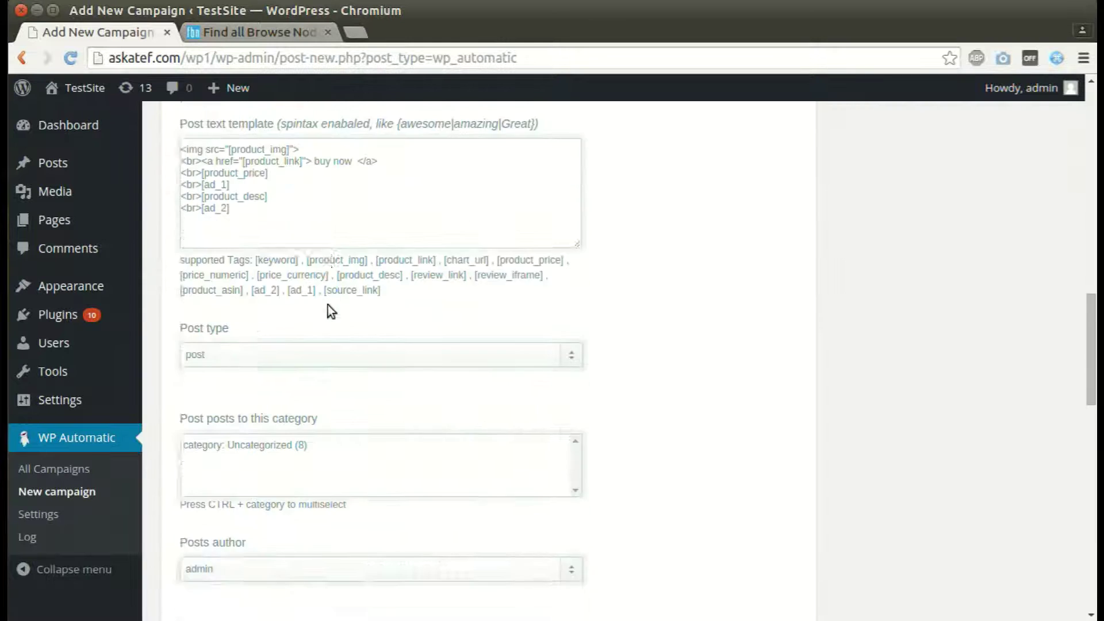
scroll(328, 305, "up", 20)
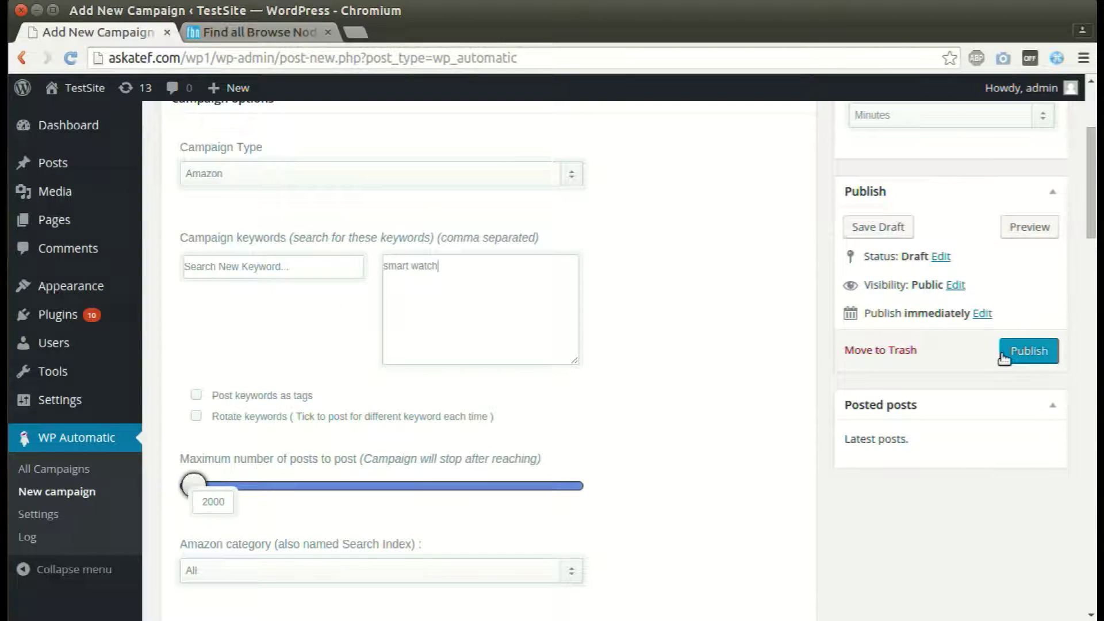
left_click(1006, 352)
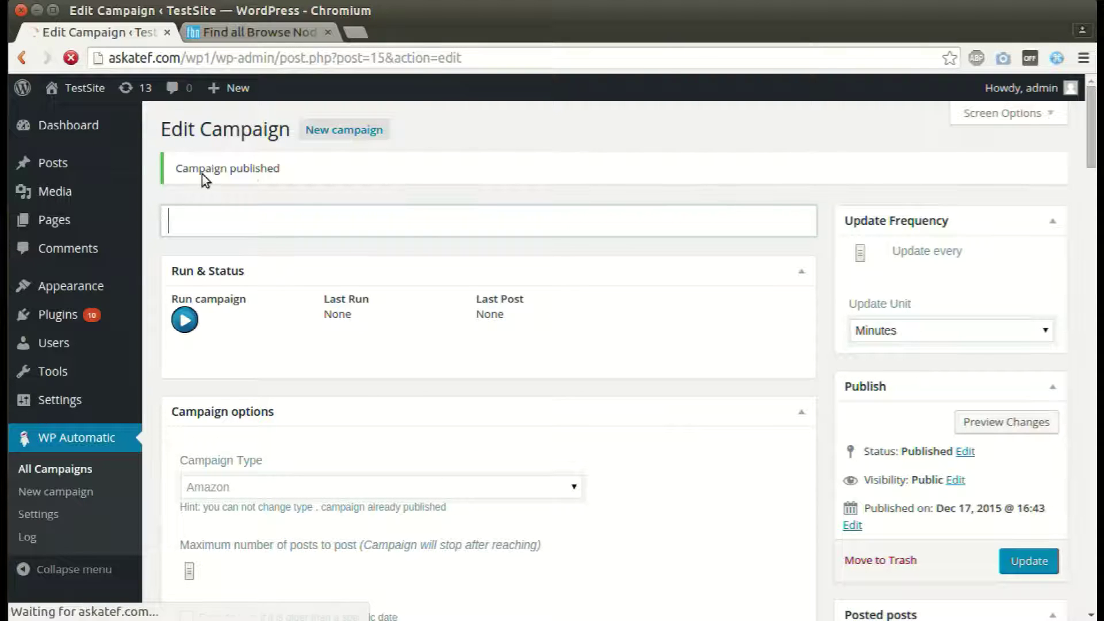
Step: Run the campaign once and open its last post, the A8 POWER U8 Bluetooth watch, in a new tab
left_click(185, 321)
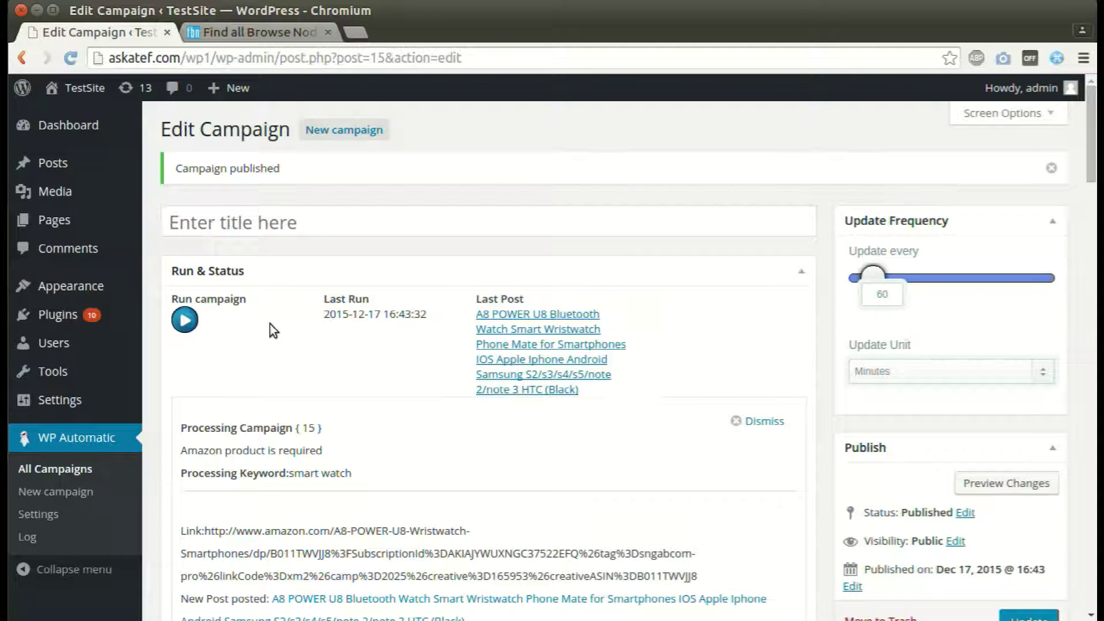
middle_click(489, 341)
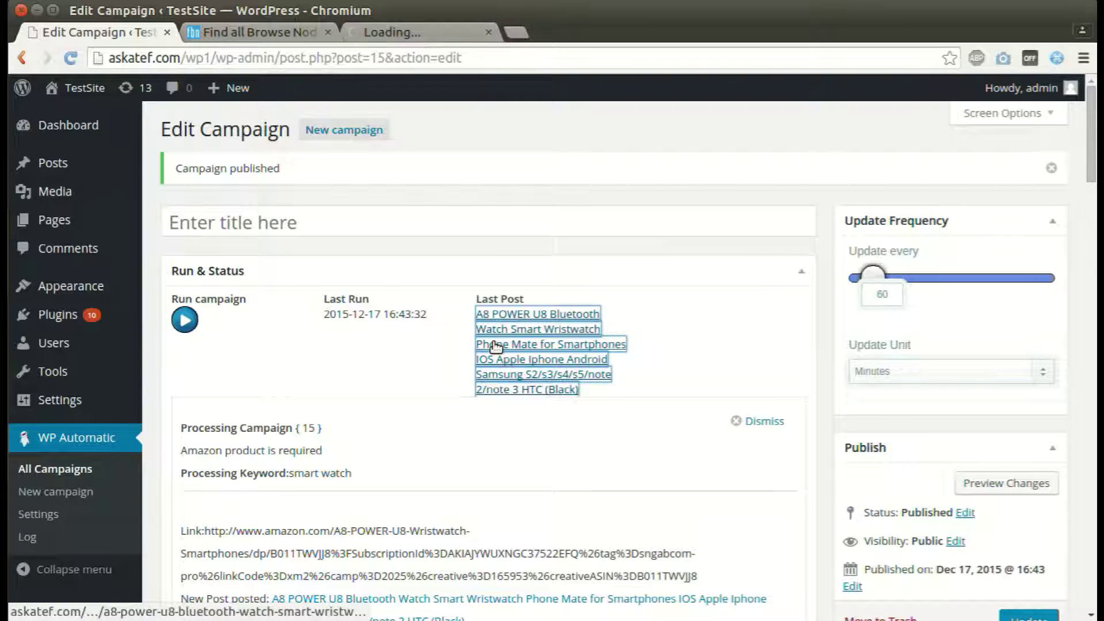
Step: Review the smart watch post's image and $24.90 price, opening its buy now link in a new tab
left_click(420, 33)
scroll(459, 243, "down", 3)
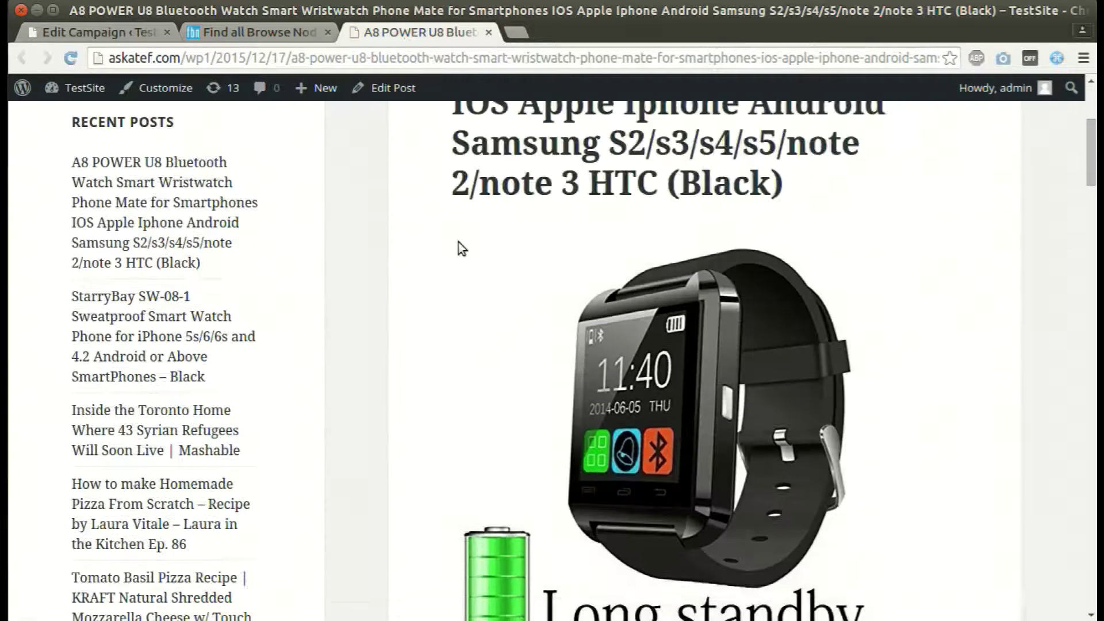
scroll(459, 245, "down", 3)
scroll(458, 243, "down", 8)
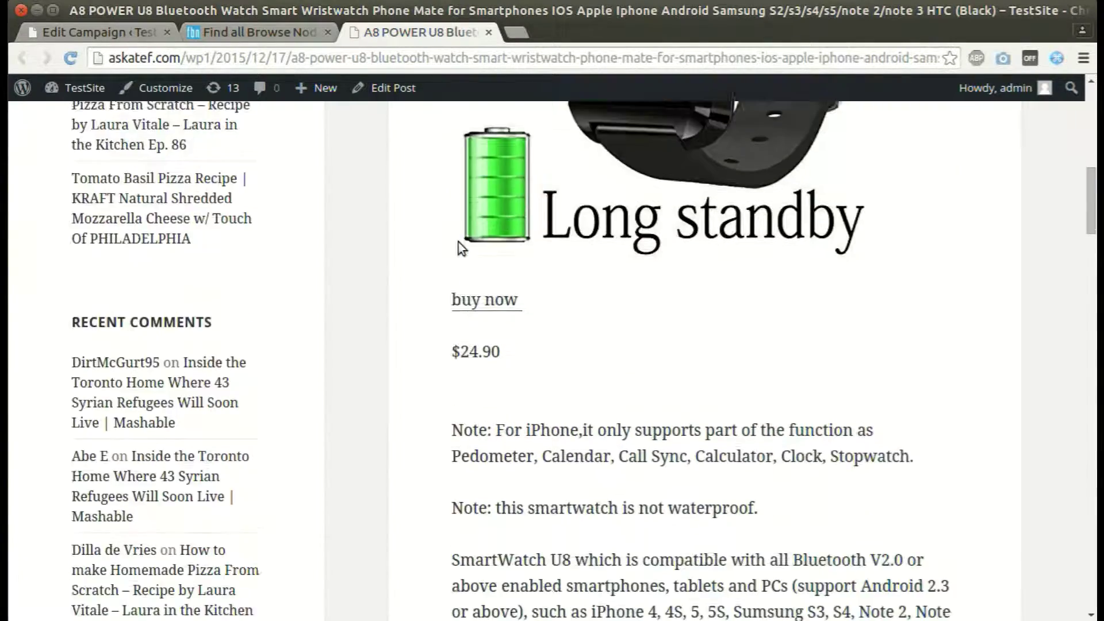
scroll(460, 241, "down", 20)
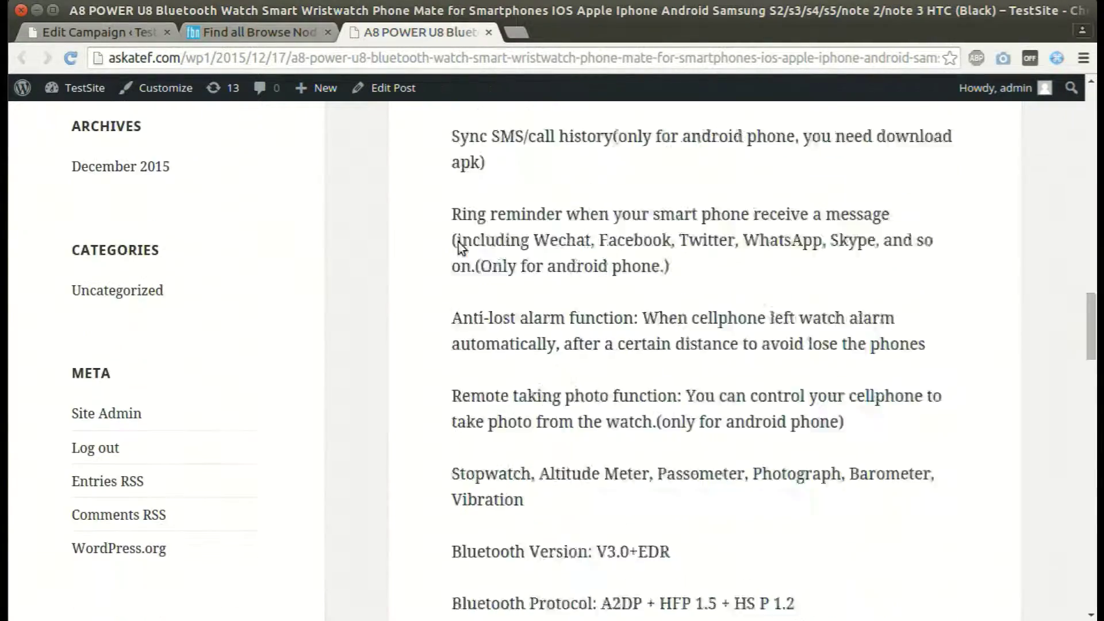
scroll(460, 241, "down", 8)
scroll(460, 242, "up", 20)
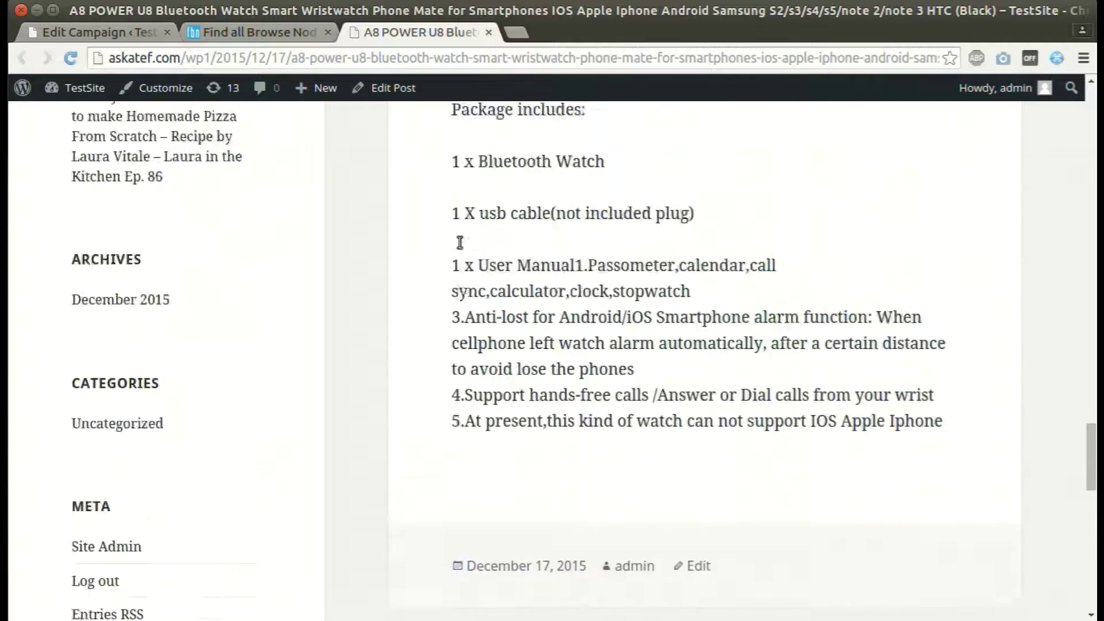
scroll(460, 243, "up", 14)
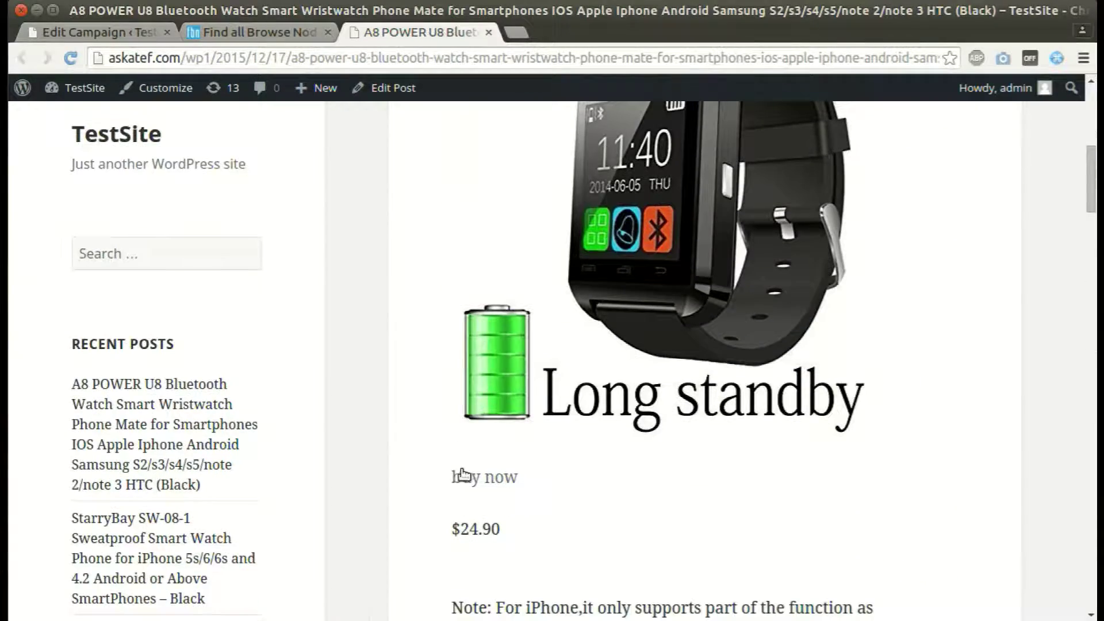
middle_click(460, 476)
scroll(463, 471, "up", 3)
Step: Confirm the A8 POWER U8 Amazon listing shows $24.90, then close the Amazon tab
scroll(463, 471, "up", 6)
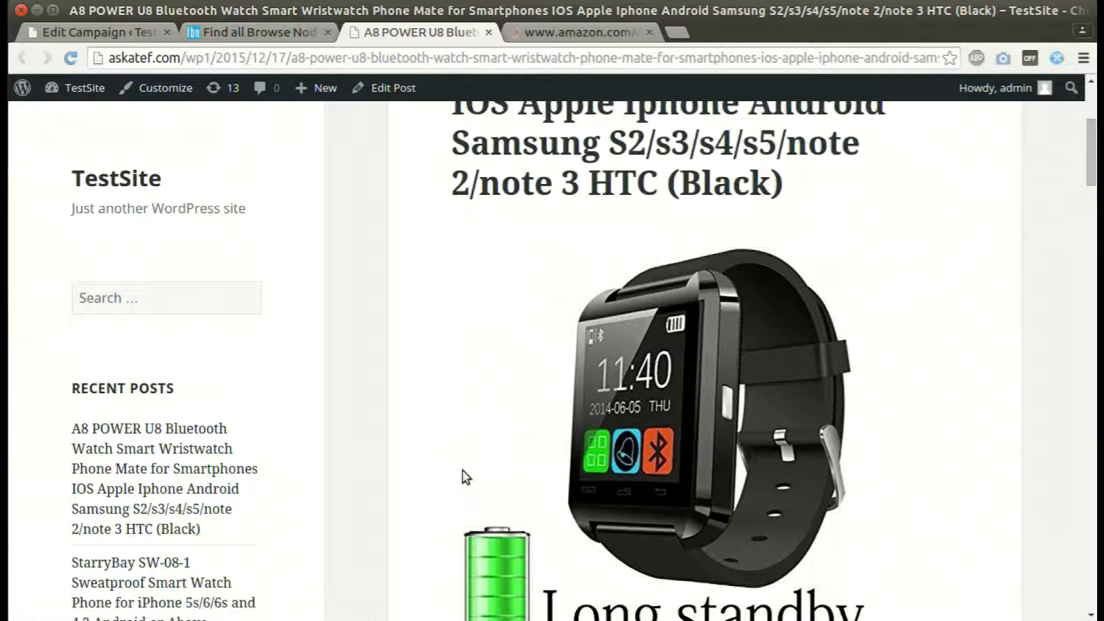
scroll(467, 430, "down", 5)
scroll(467, 431, "down", 1)
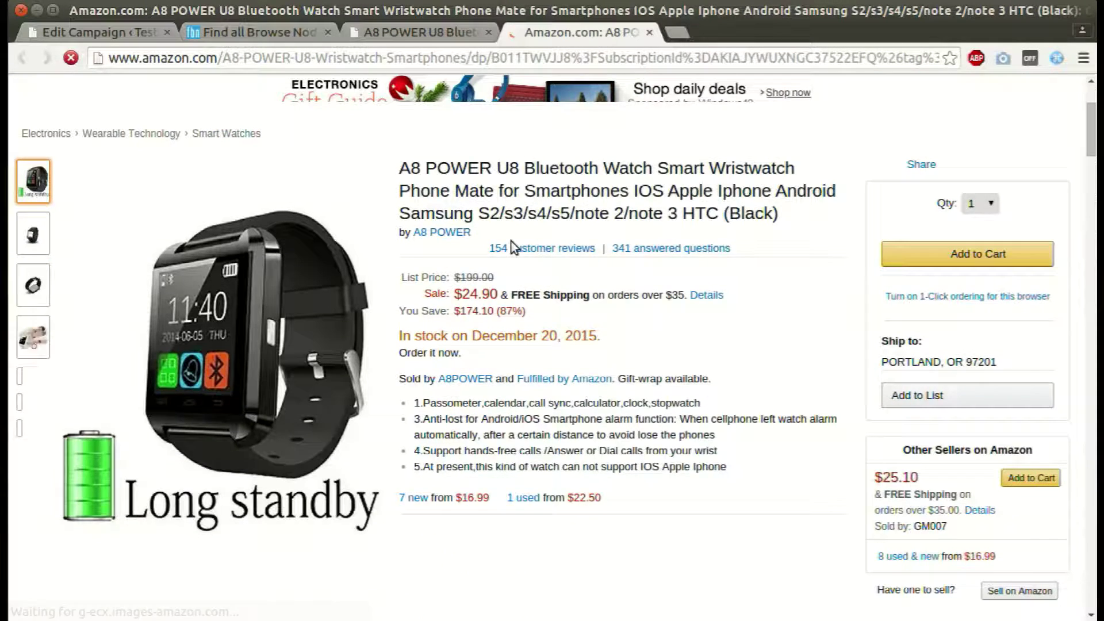
scroll(513, 242, "down", 4)
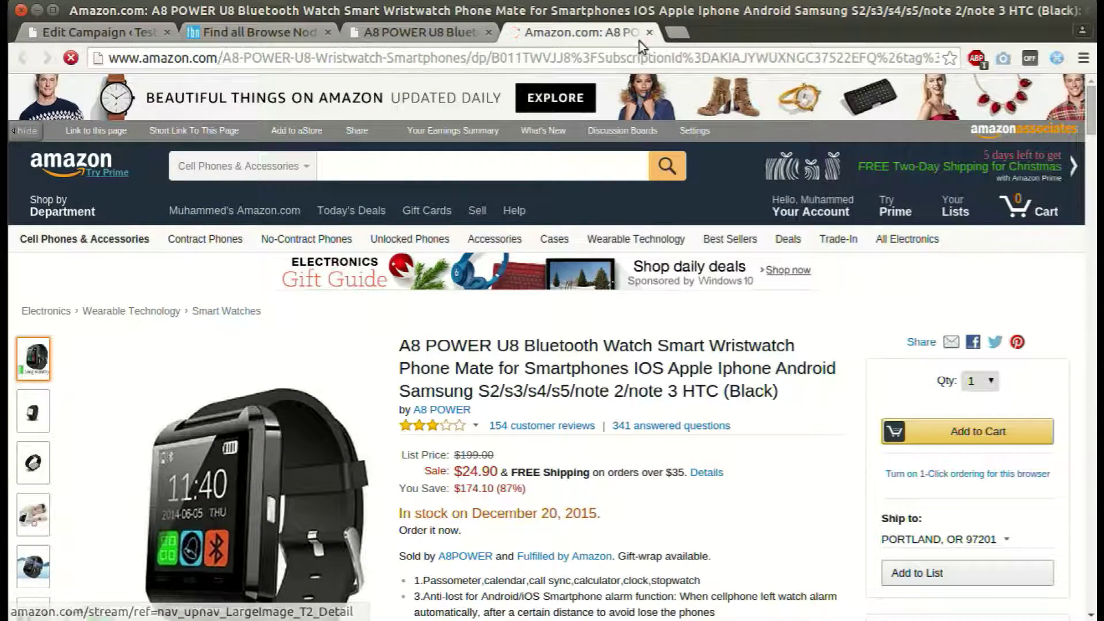
left_click(649, 33)
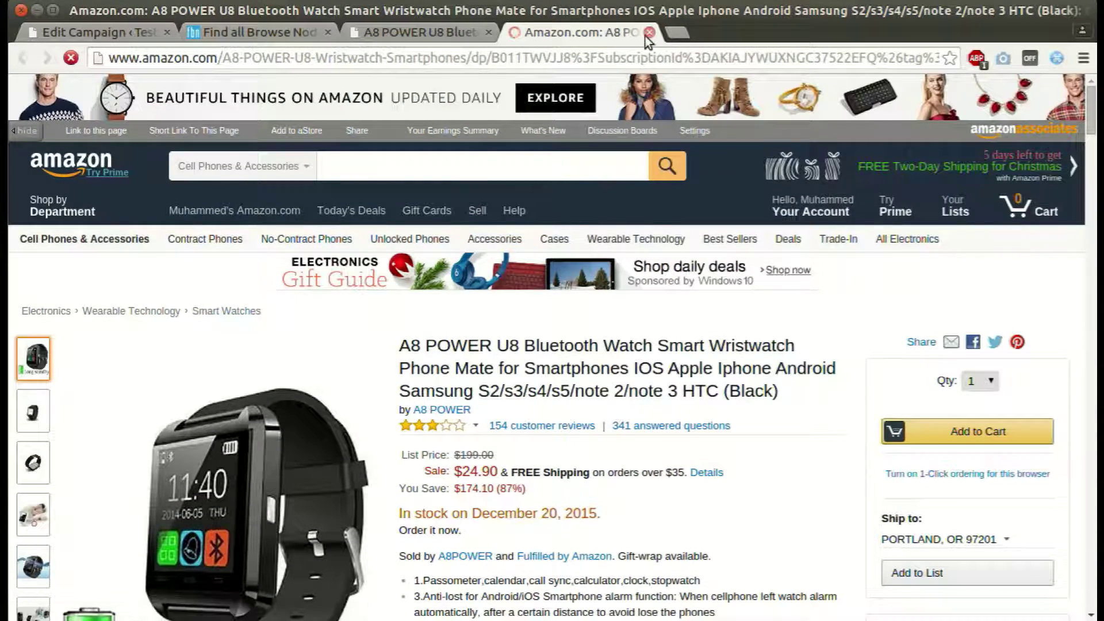
Step: Close the post tab and dismiss the campaign's processing report
left_click(490, 33)
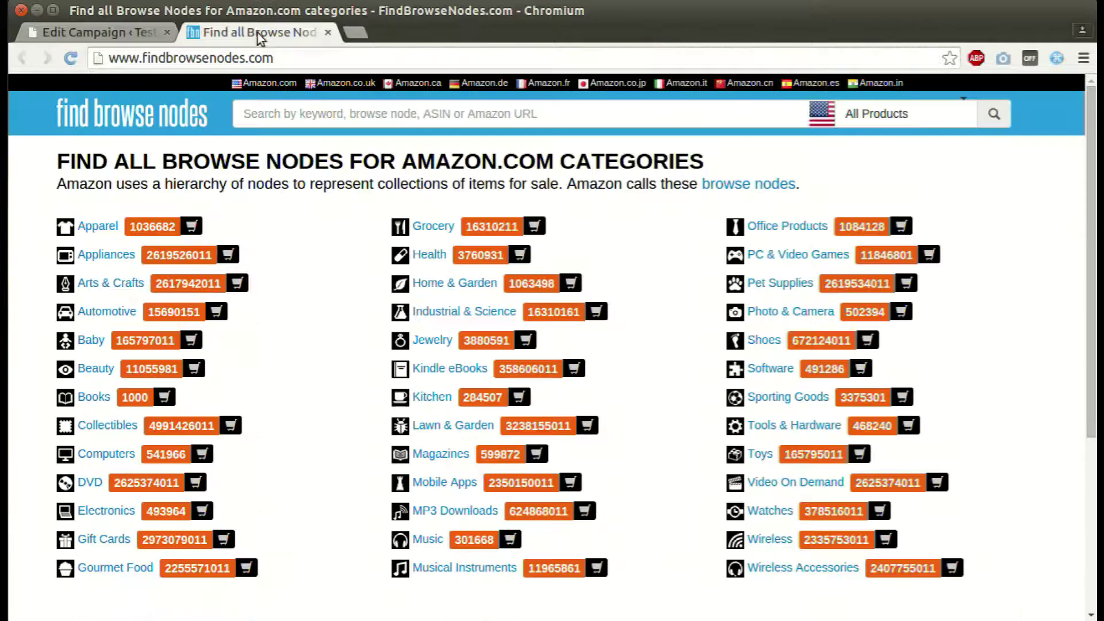
left_click(133, 35)
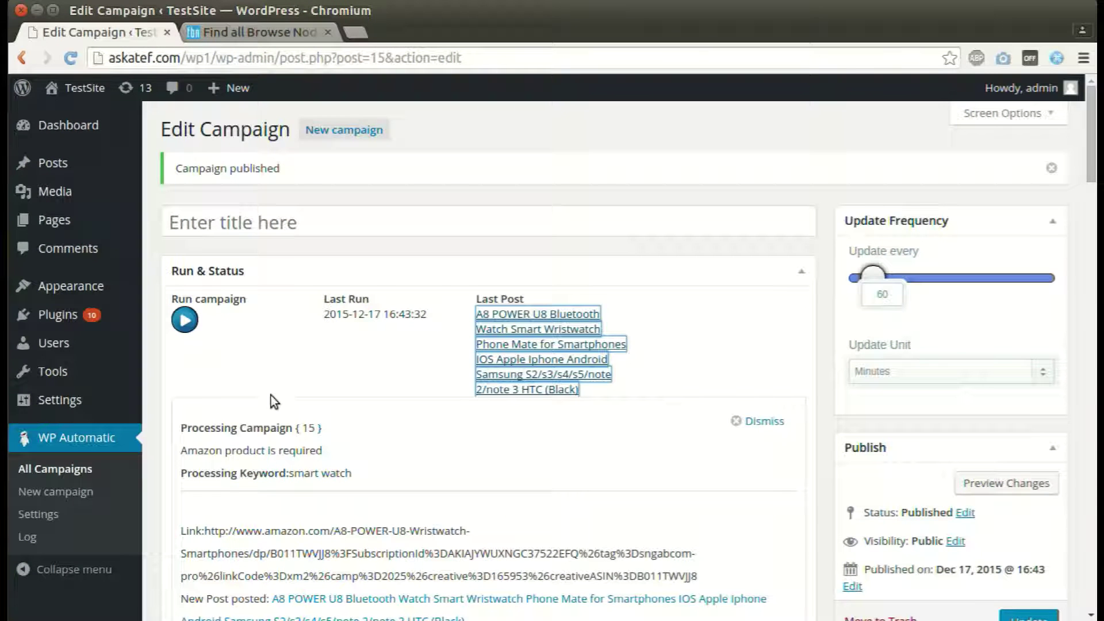
left_click(735, 420)
Step: Tick 'Specify a browse node' and bring up the FindBrowseNodes category list
scroll(688, 410, "down", 8)
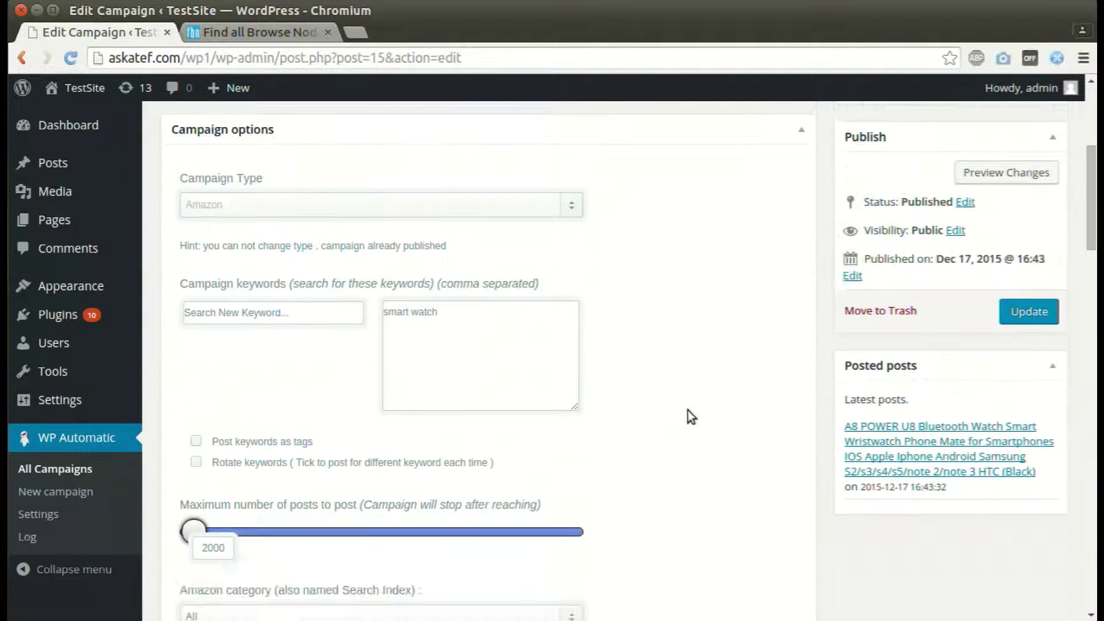
scroll(691, 417, "down", 3)
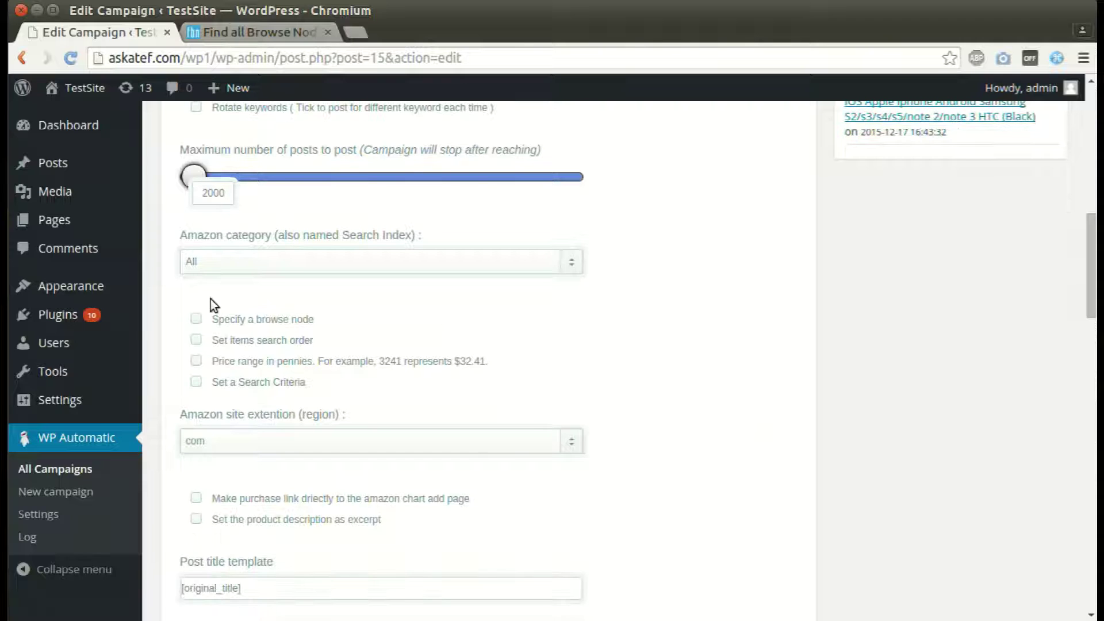
left_click(196, 319)
left_click(258, 34)
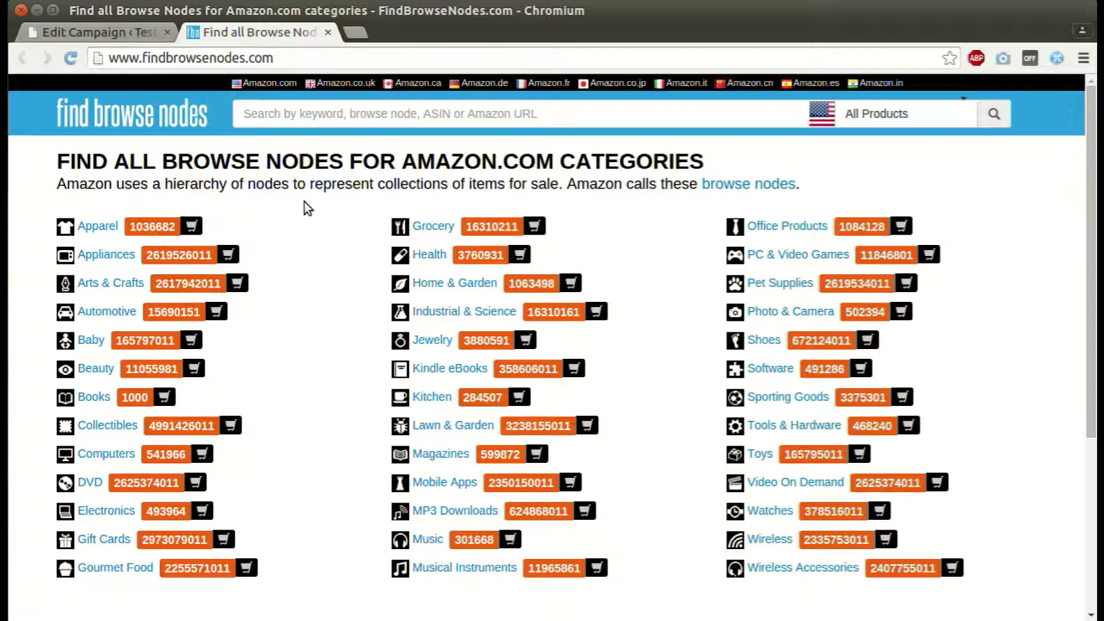
Step: Copy the Shoes browse node ID 672124011 from the FindBrowseNodes list
scroll(309, 209, "down", 1)
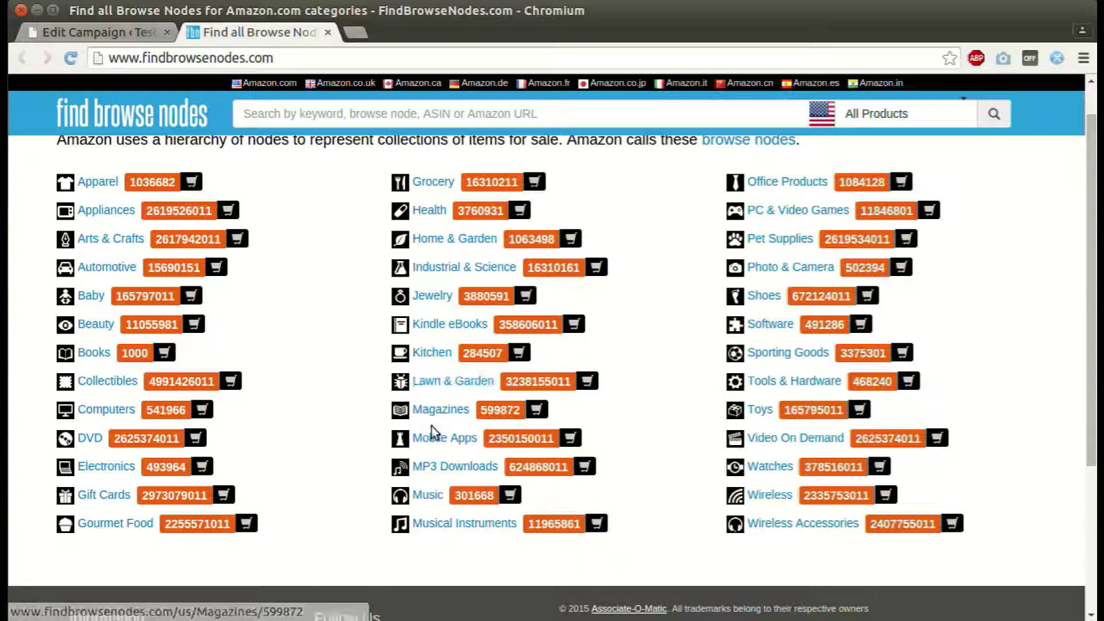
left_click(819, 296)
key("ctrl+c")
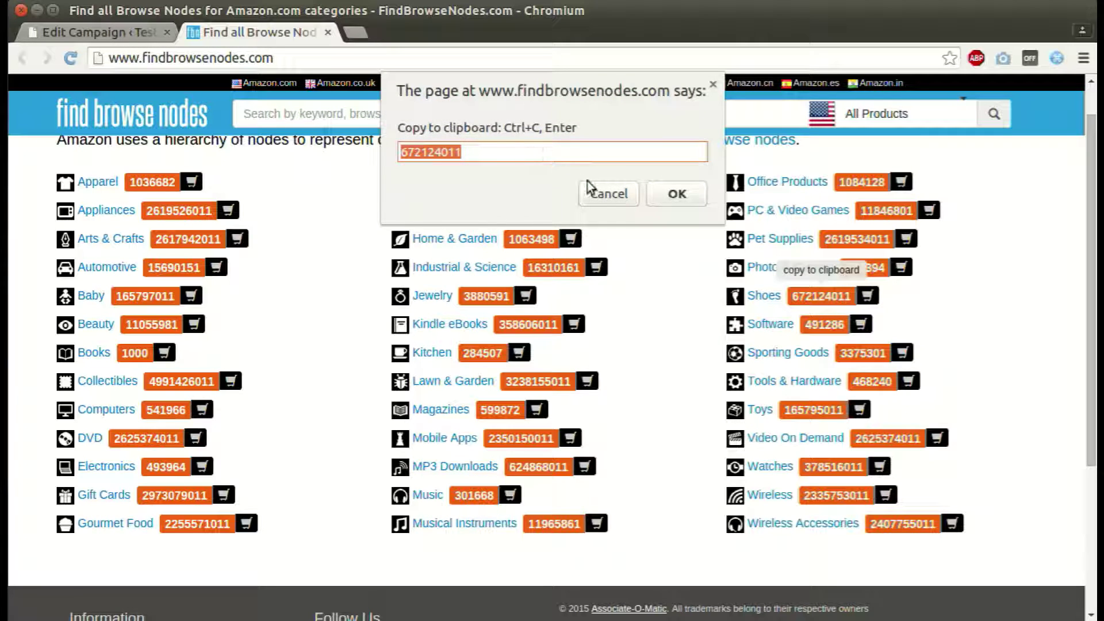
Step: Paste 672124011 into the campaign's Browse Node ID field
left_click(602, 194)
left_click(123, 37)
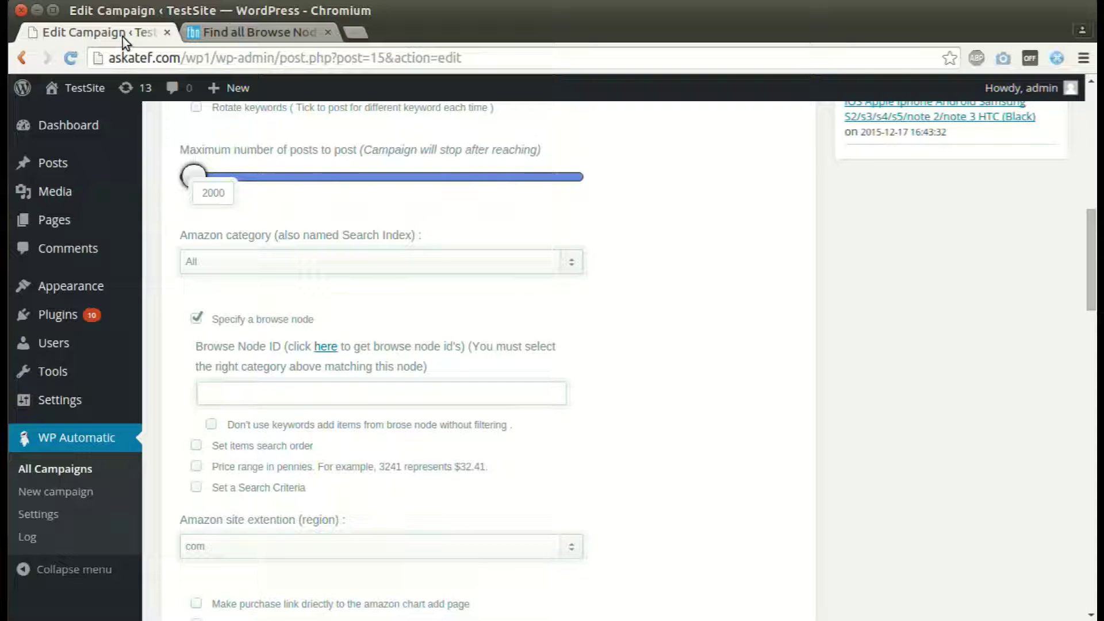
left_click(231, 388)
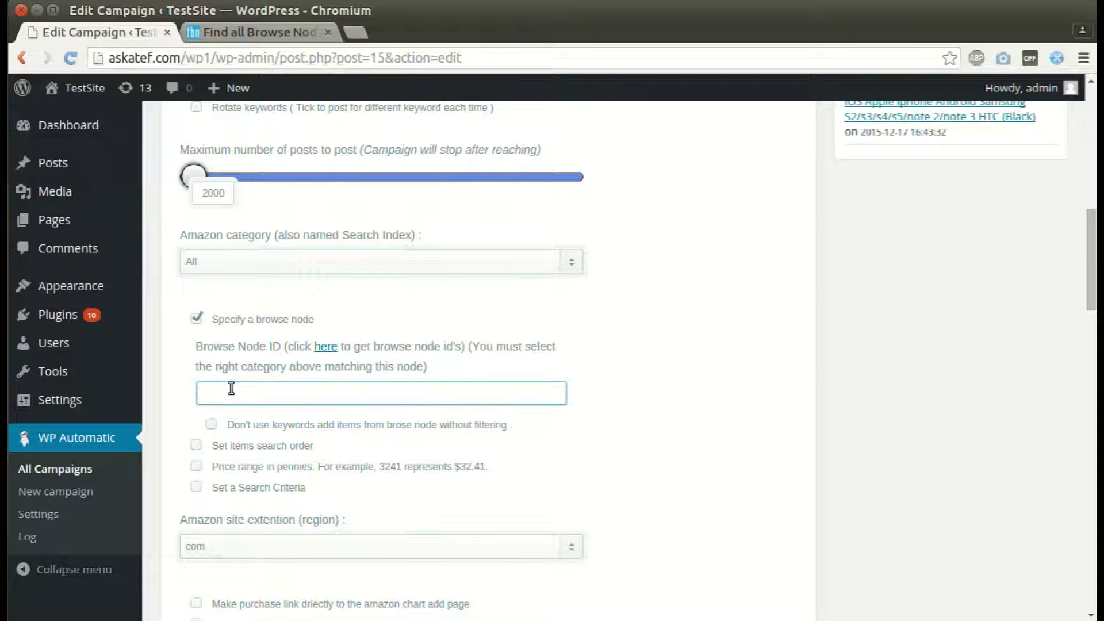
right_click(231, 388)
left_click(275, 217)
Step: Tick 'Don't use keywords add items from browse node', then switch the browse node option off
left_click(212, 426)
scroll(214, 429, "down", 4)
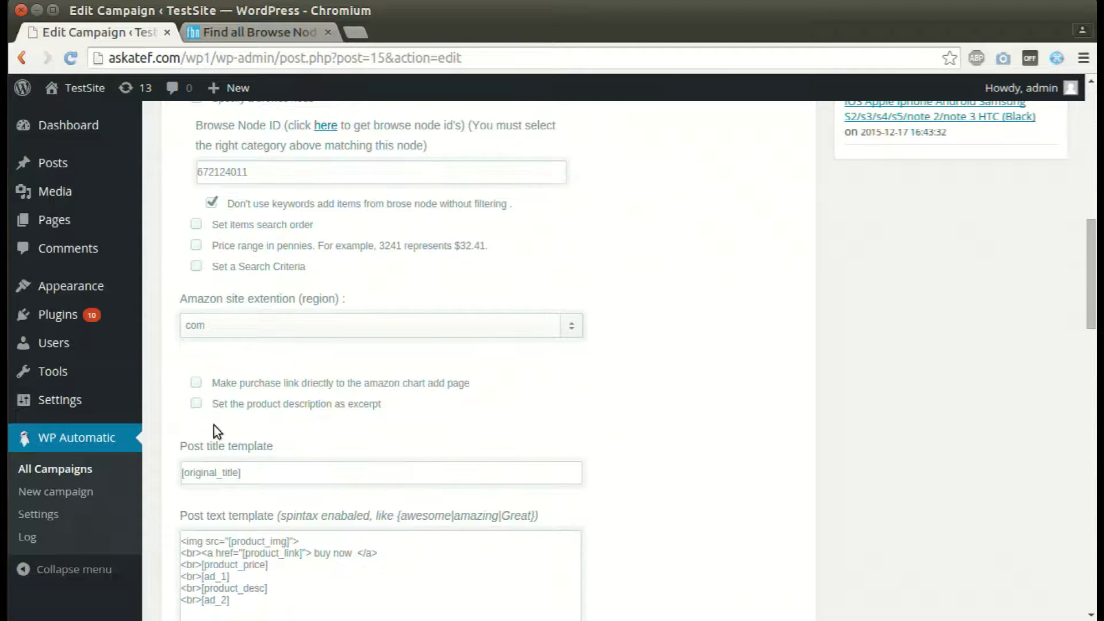
scroll(214, 426, "up", 6)
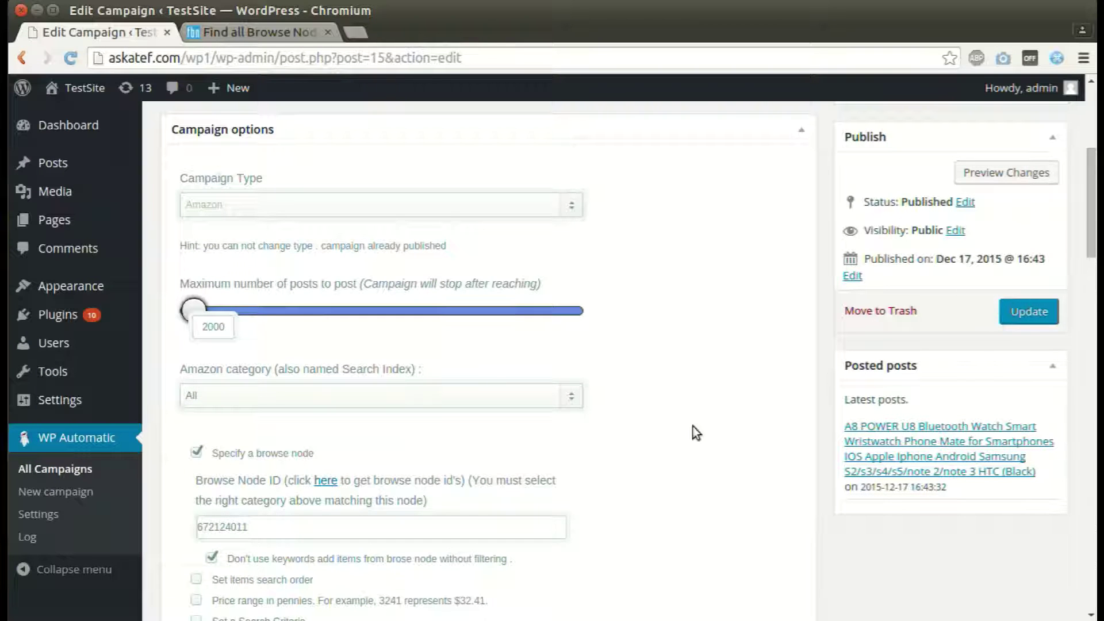
scroll(636, 434, "down", 2)
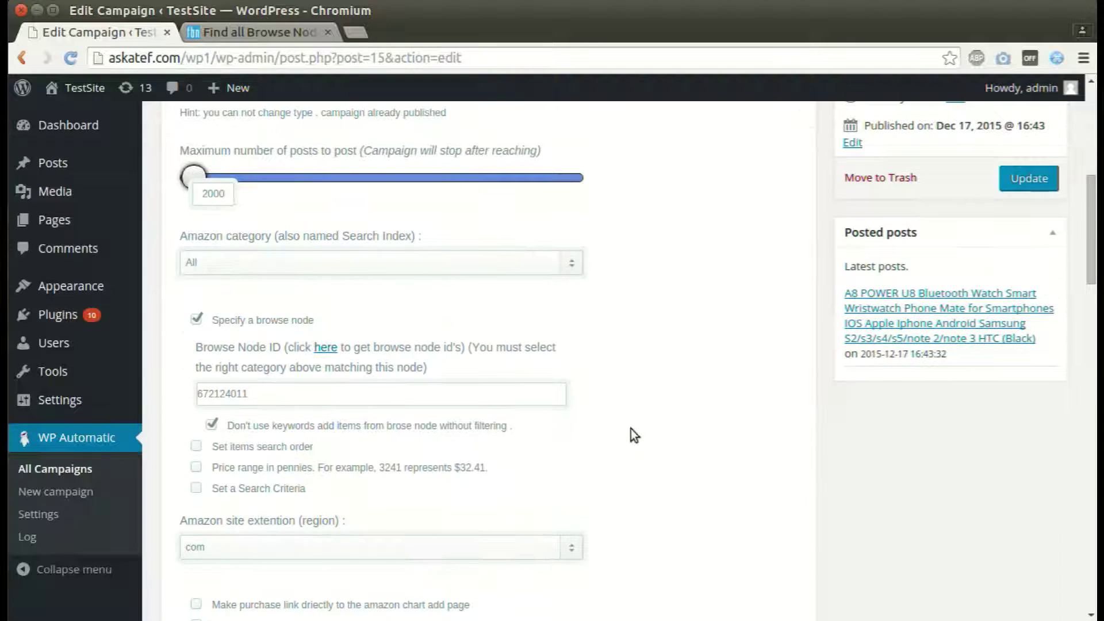
left_click(197, 320)
Step: Try the items search order and price range options, leaving both off
left_click(198, 341)
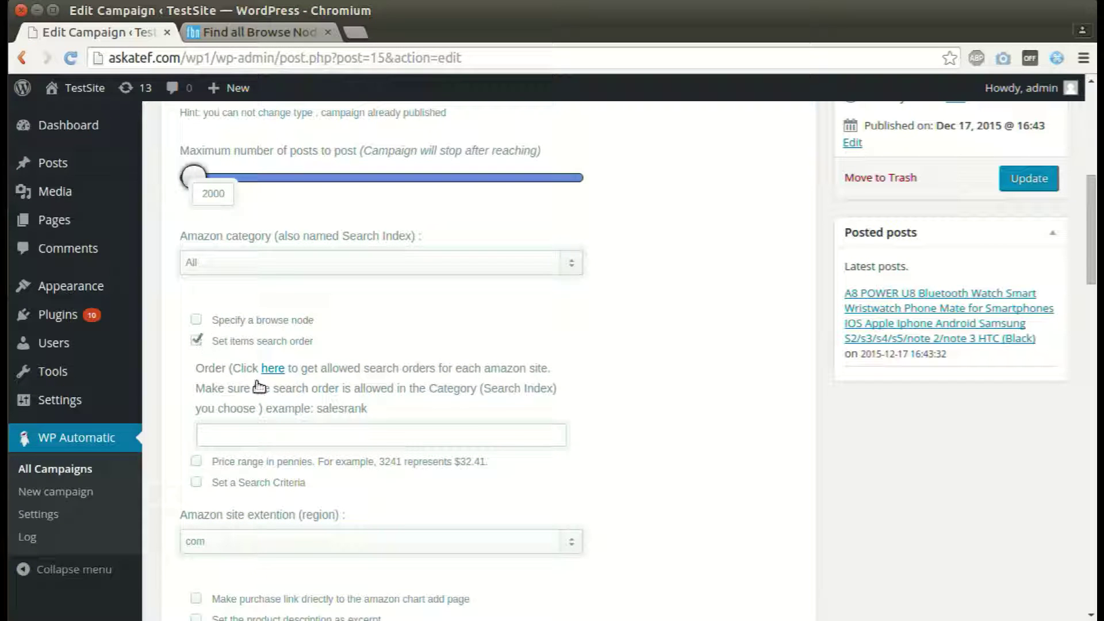
left_click(197, 341)
left_click(197, 362)
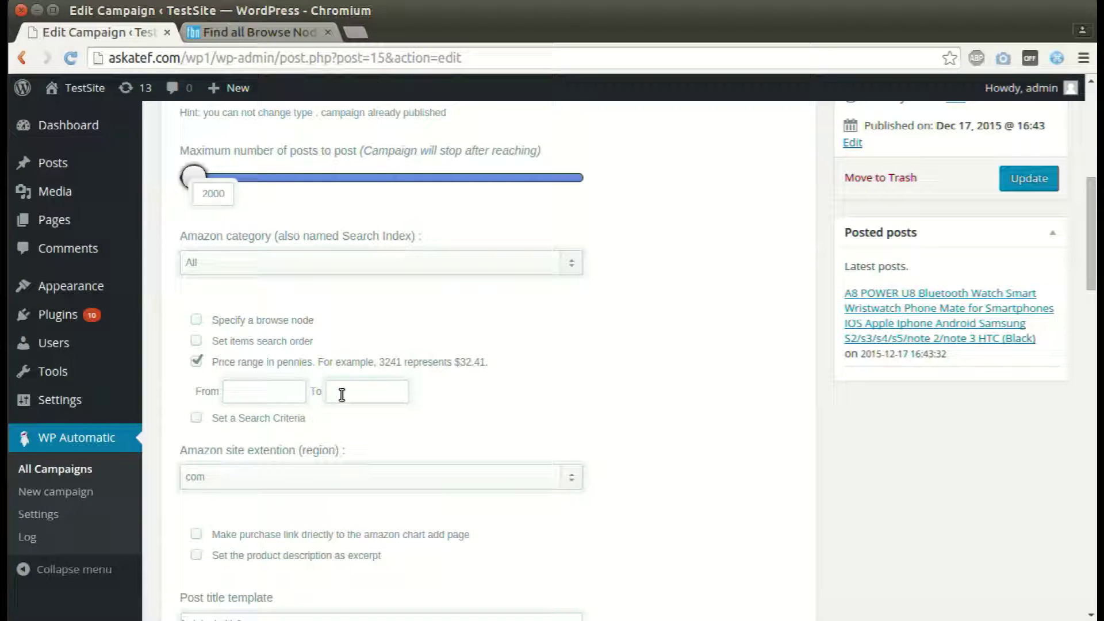
left_click(196, 361)
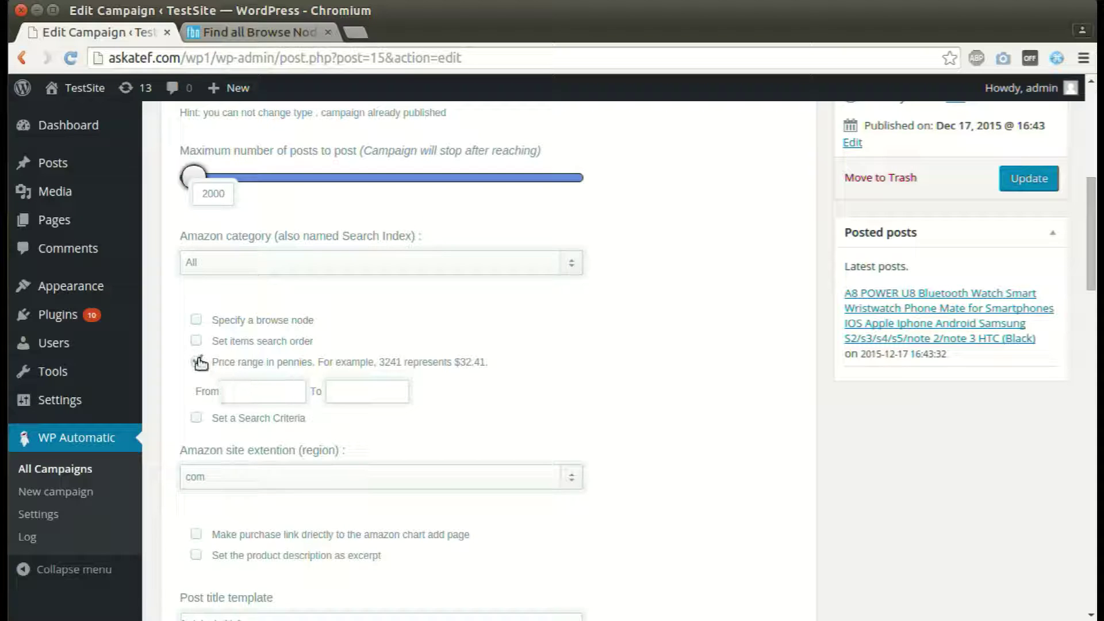
Step: Enable a search criterion with the parameter left as Actor, keeping keywords in use
left_click(199, 383)
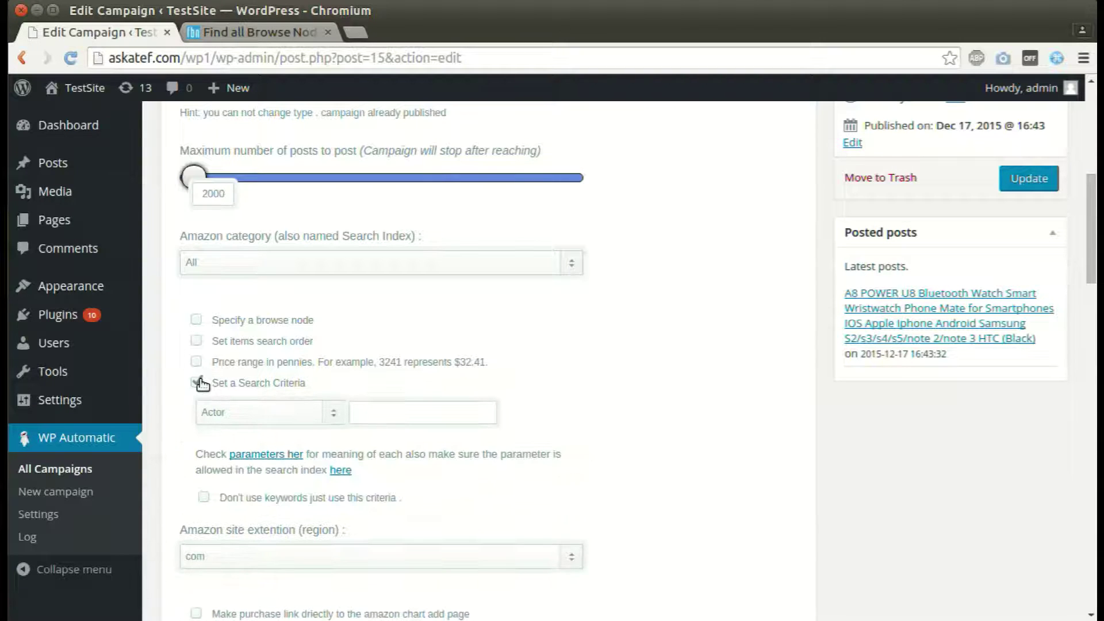
scroll(201, 381, "down", 2)
left_click(239, 327)
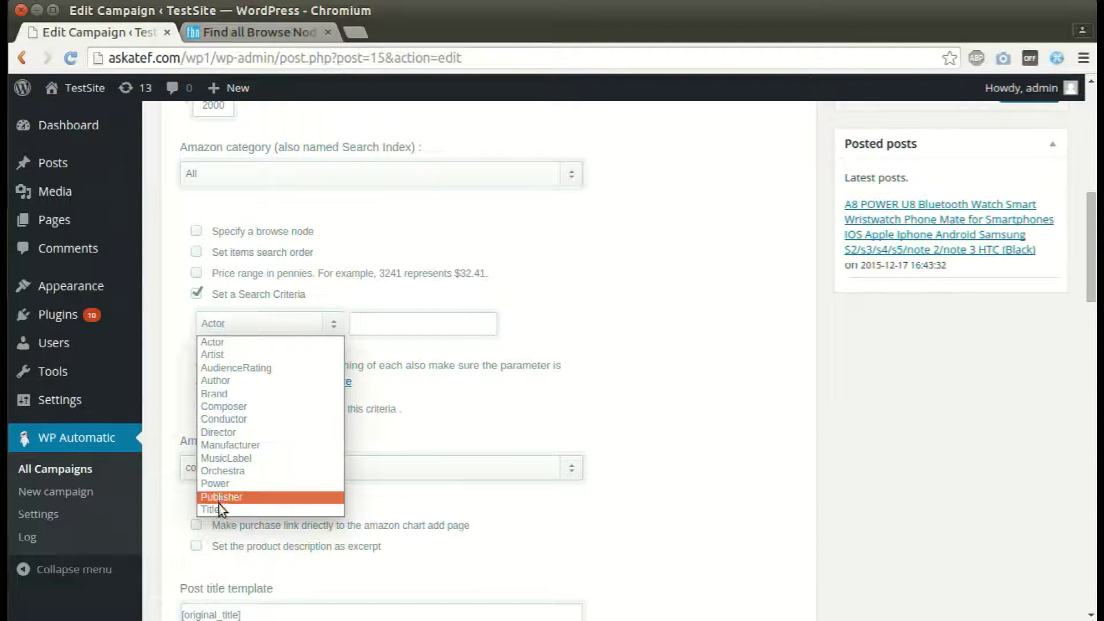
left_click(187, 369)
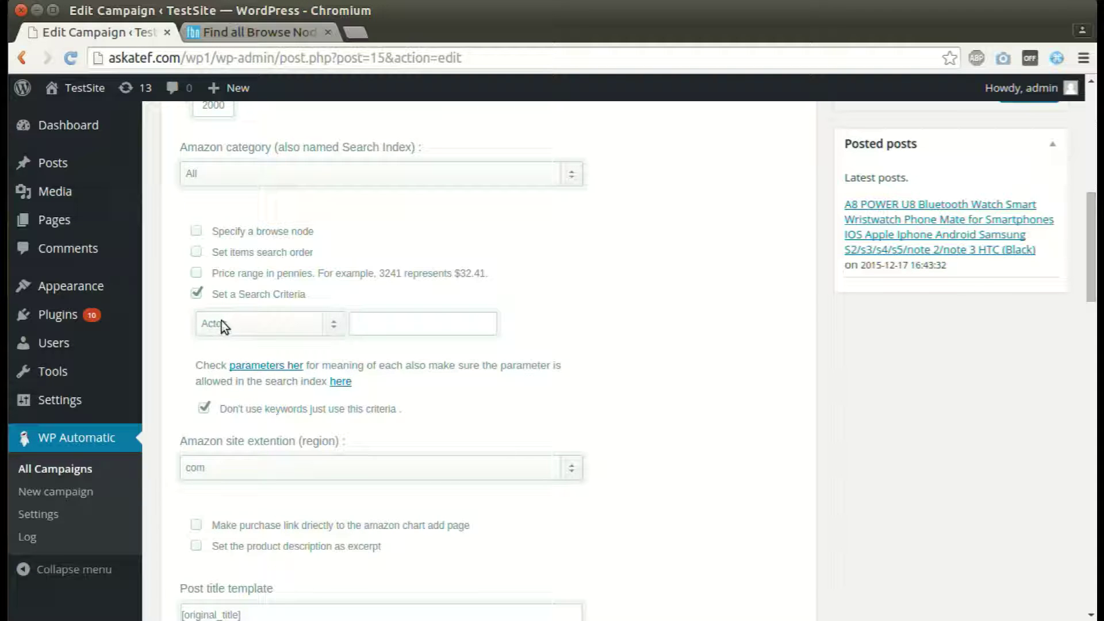
left_click(208, 409)
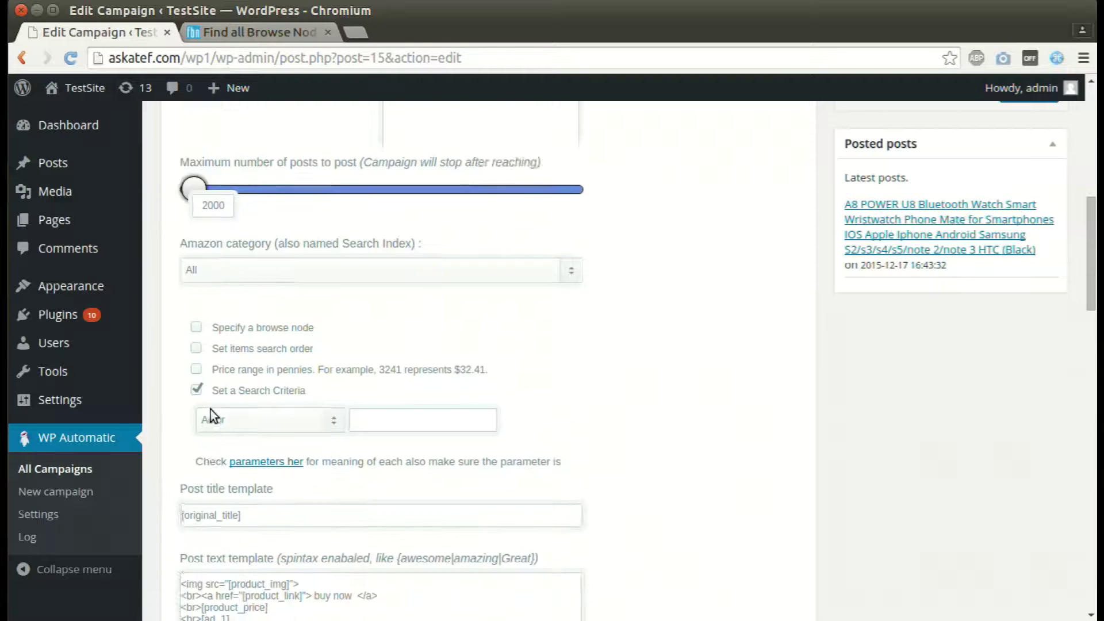
scroll(211, 409, "down", 6)
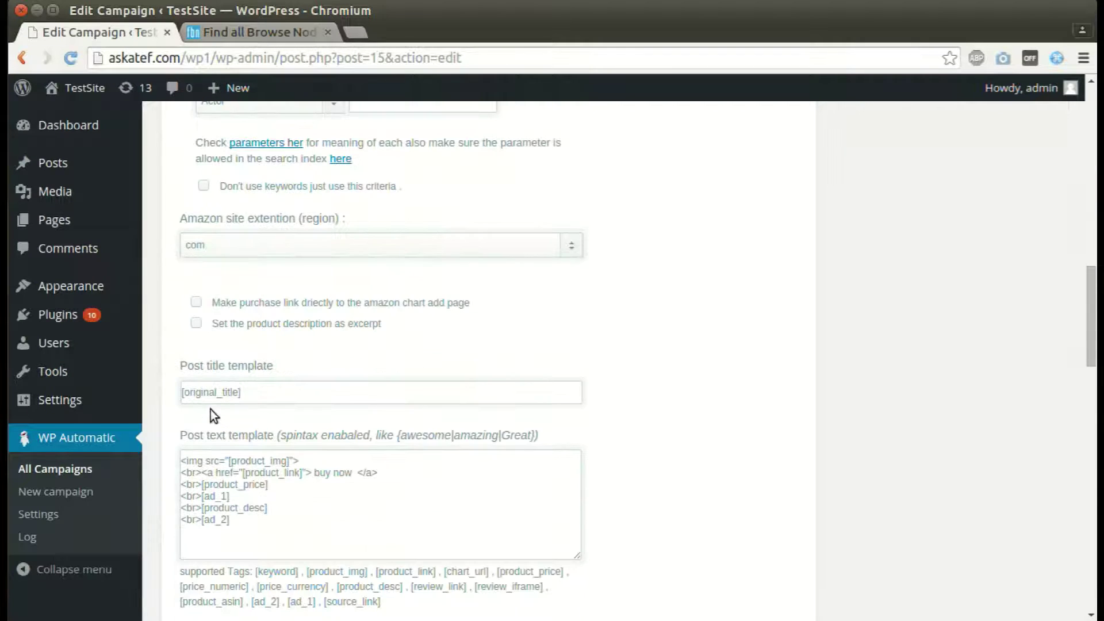
Step: Check the Amazon region list, keeping the region set to com
left_click(248, 249)
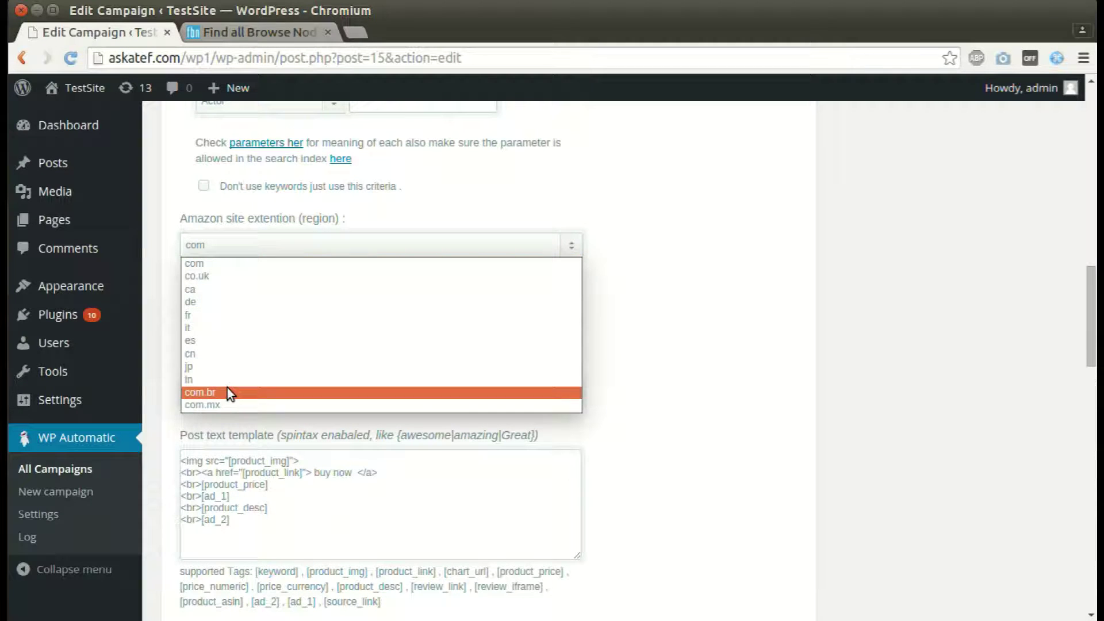
left_click(174, 326)
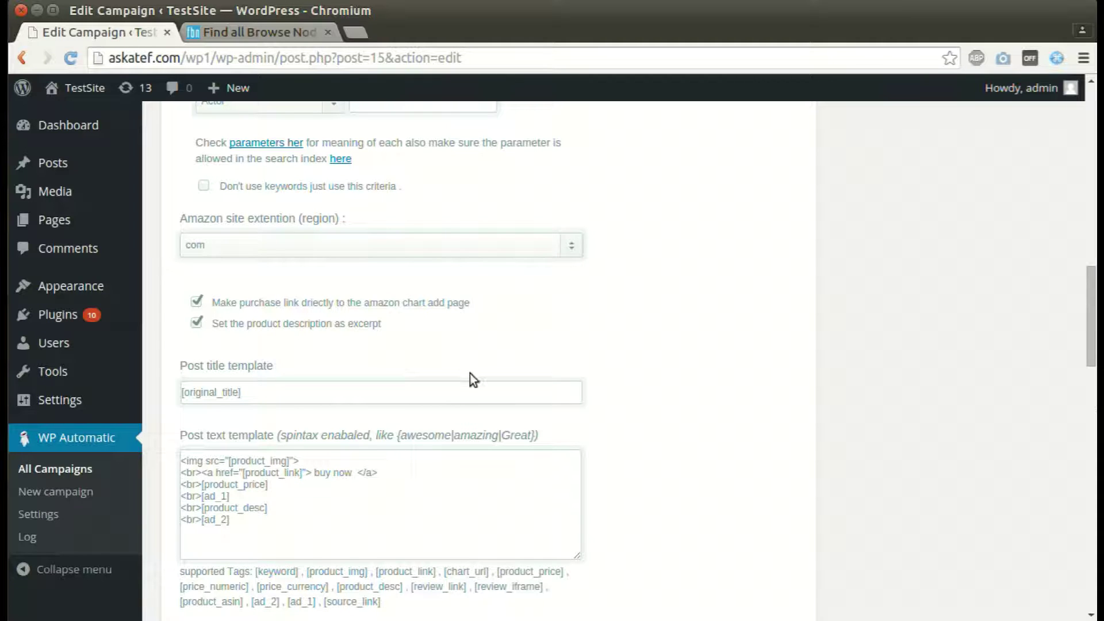
scroll(719, 350, "up", 8)
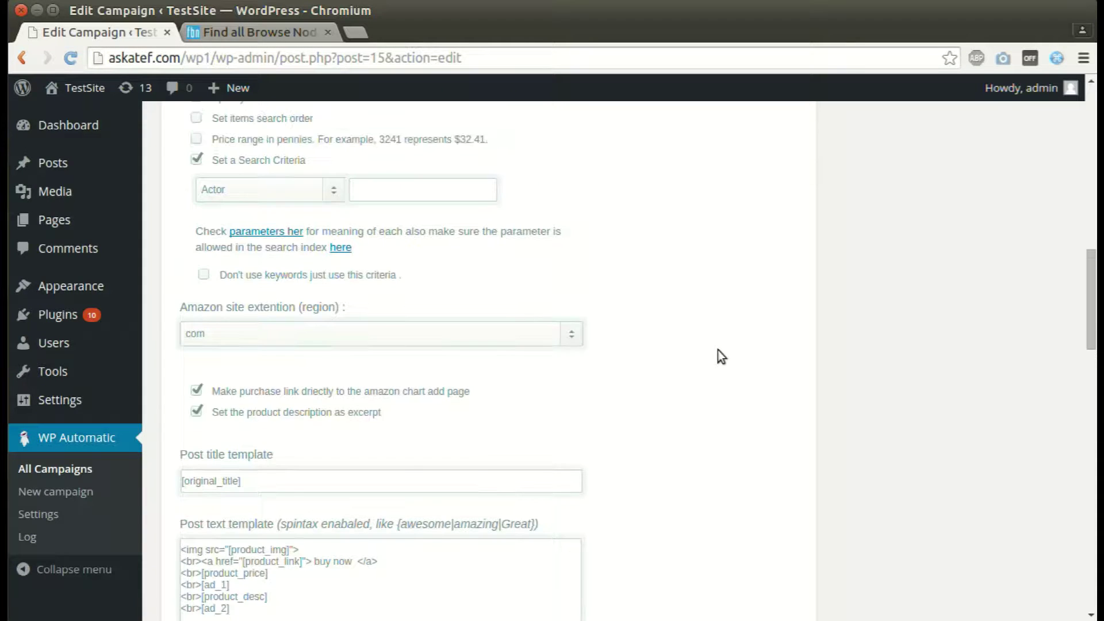
scroll(719, 350, "up", 8)
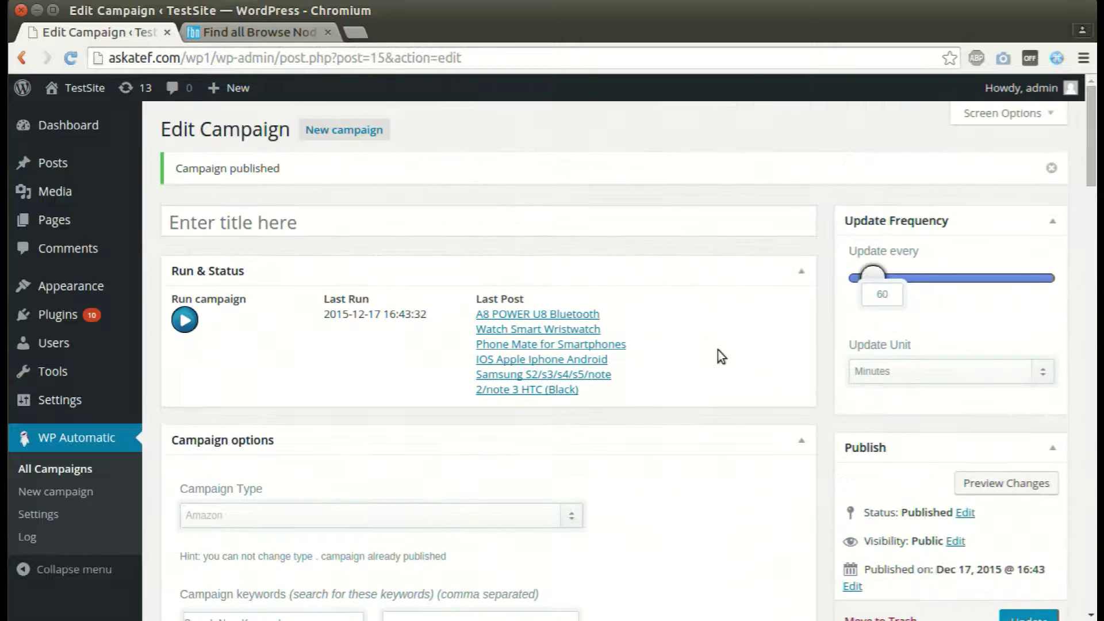
Step: Run the campaign again and view the newly posted Padgene DZ09 smart watch post in its own tab
left_click(190, 323)
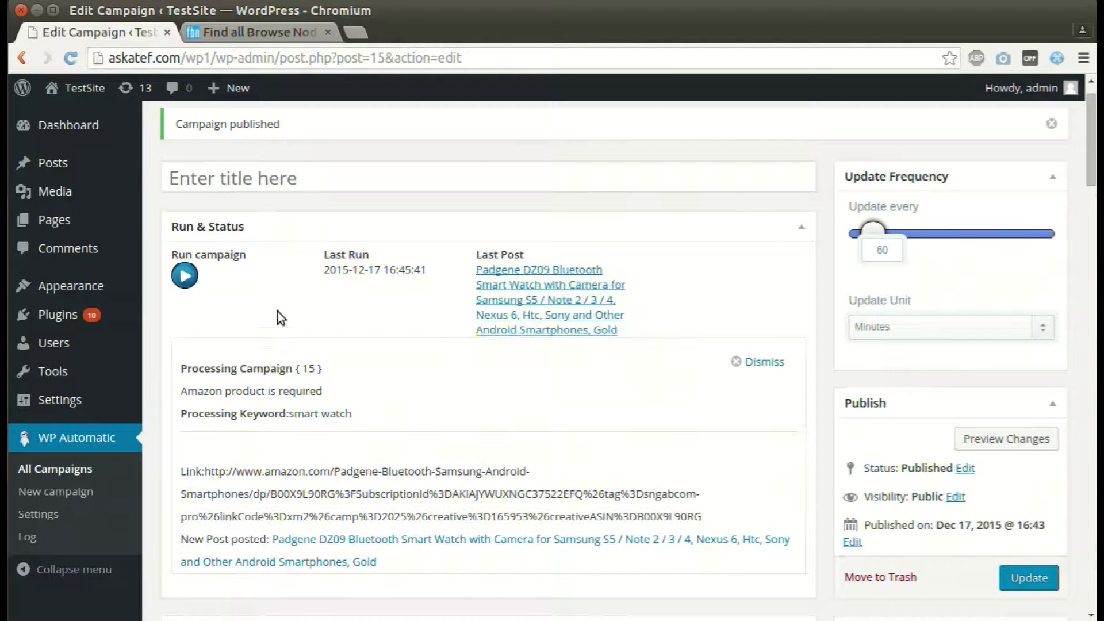
middle_click(506, 305)
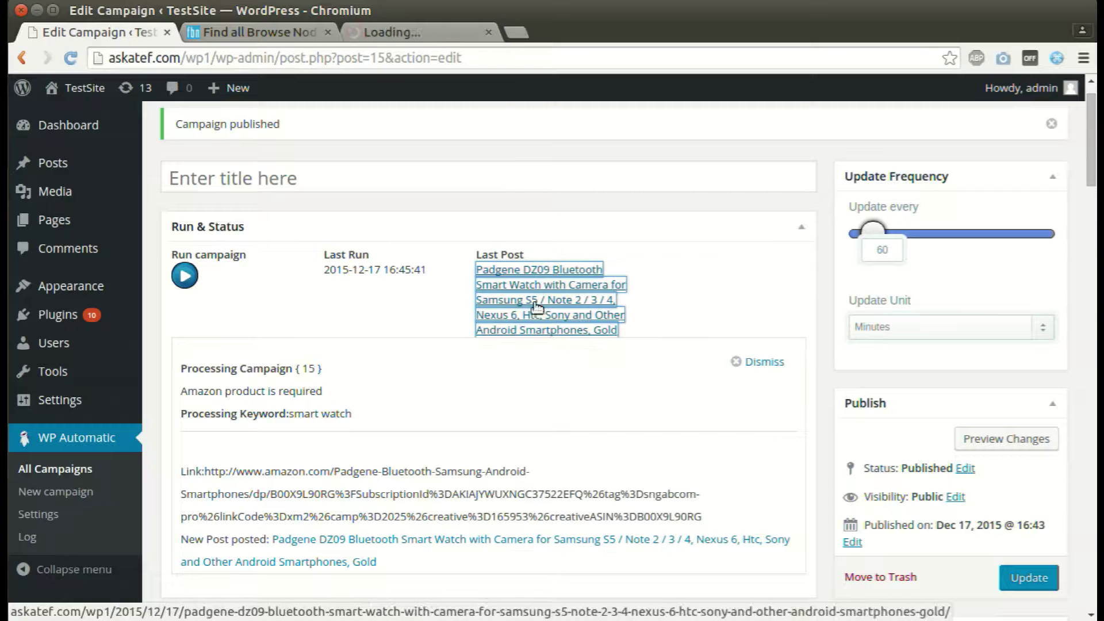
scroll(748, 350, "down", 3)
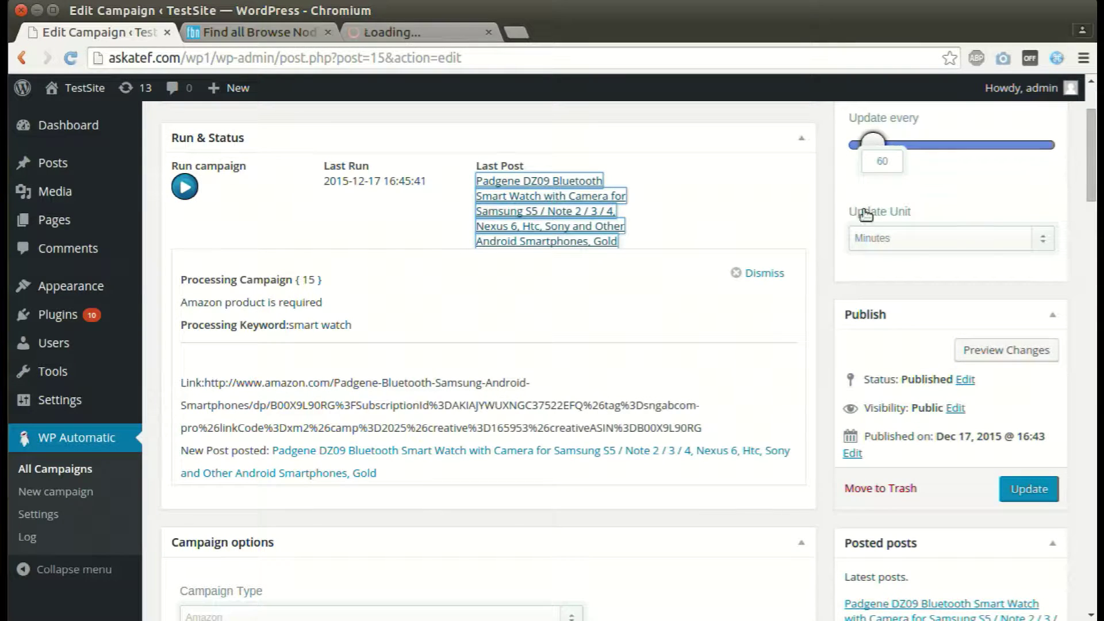
left_click(429, 30)
Step: Scroll through the Padgene DZ09 post to check its image, buy now link, $25.60 price and features
scroll(423, 162, "down", 10)
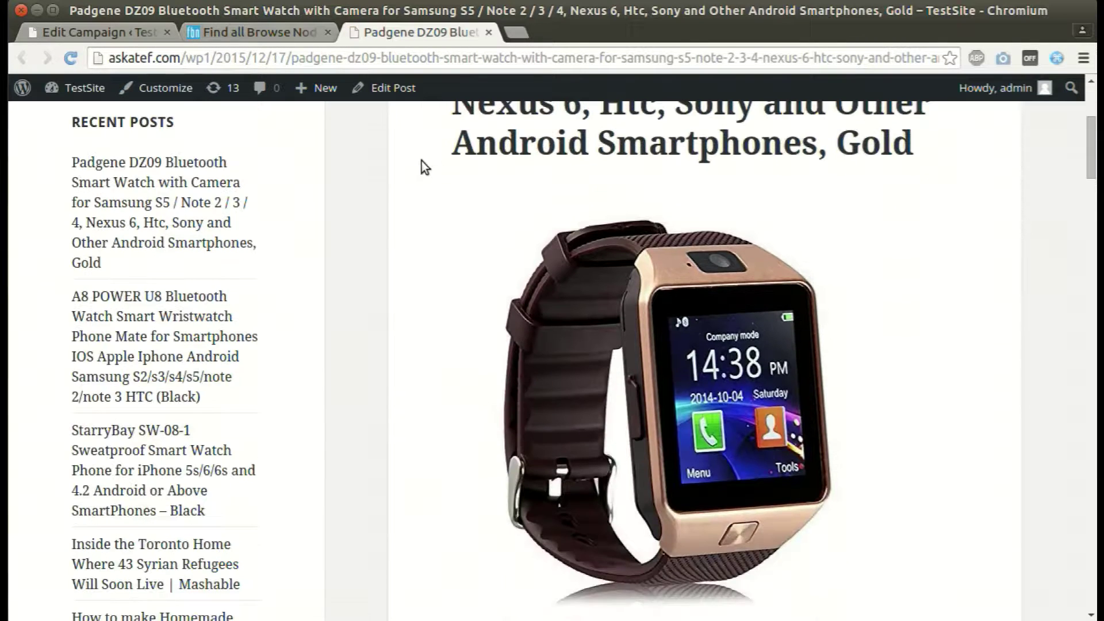
scroll(422, 164, "down", 8)
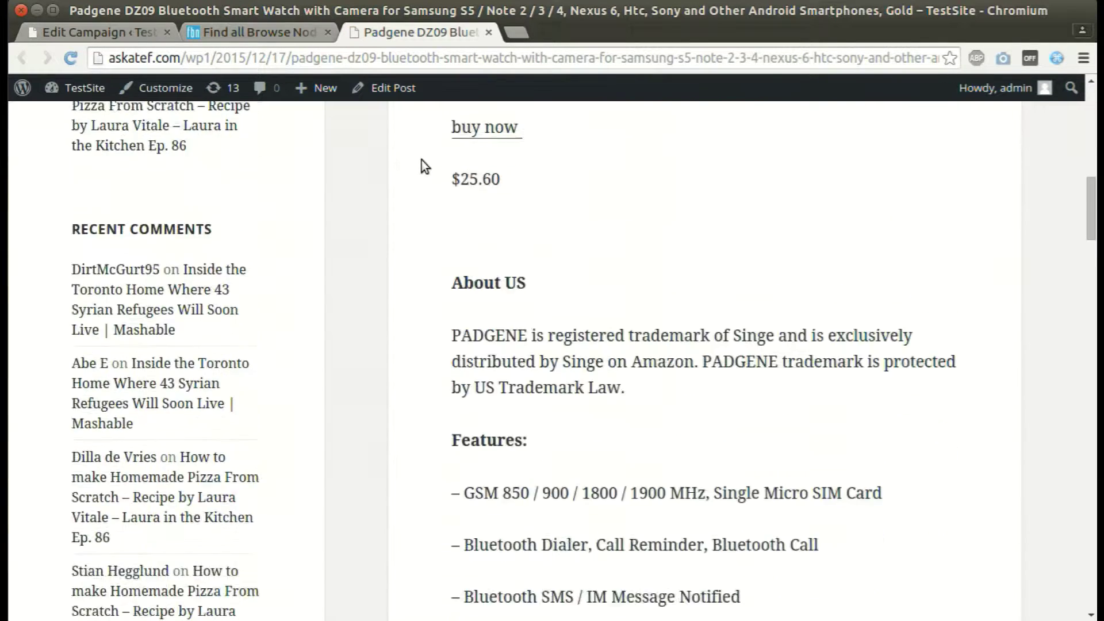
scroll(421, 162, "up", 18)
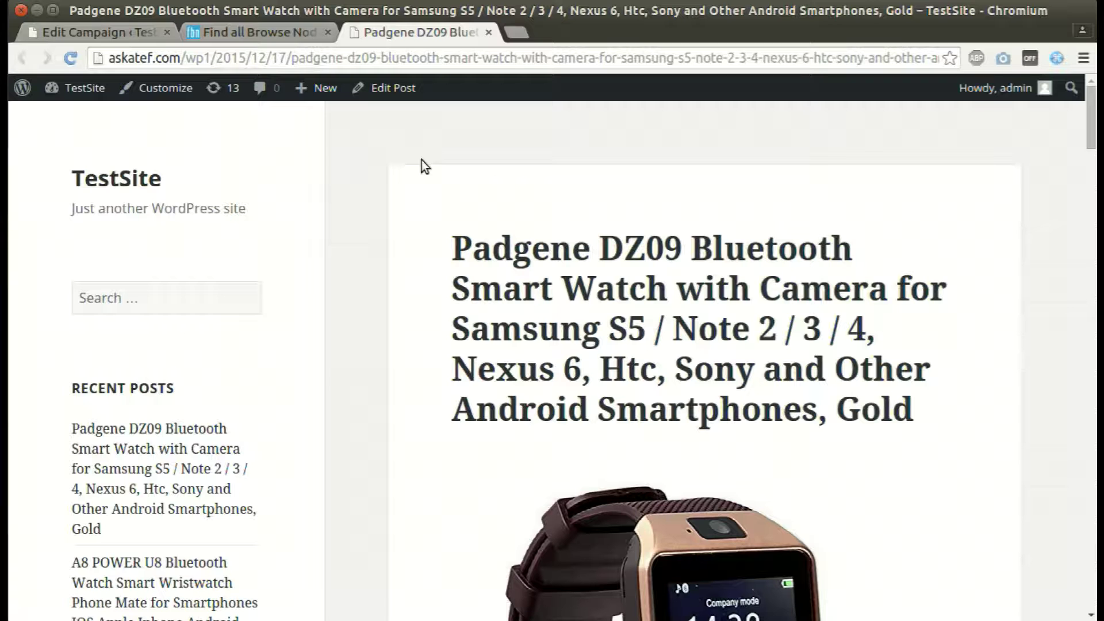
Step: Return to the Edit Campaign page and confirm the Post type remains 'post'
left_click(127, 30)
scroll(357, 303, "down", 11)
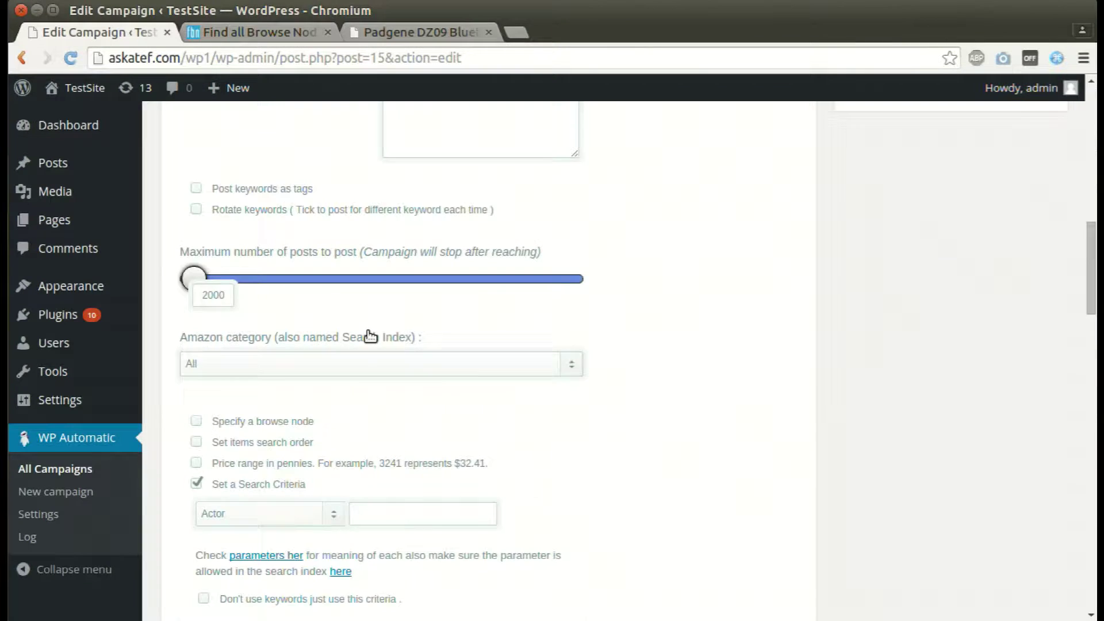
scroll(370, 335, "down", 13)
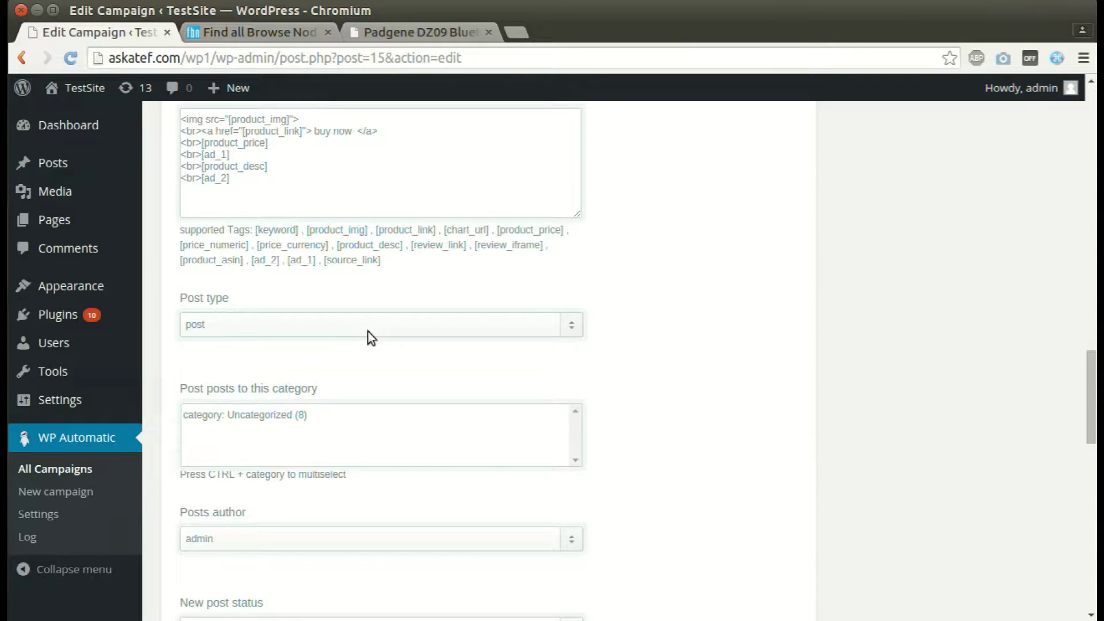
left_click(368, 333)
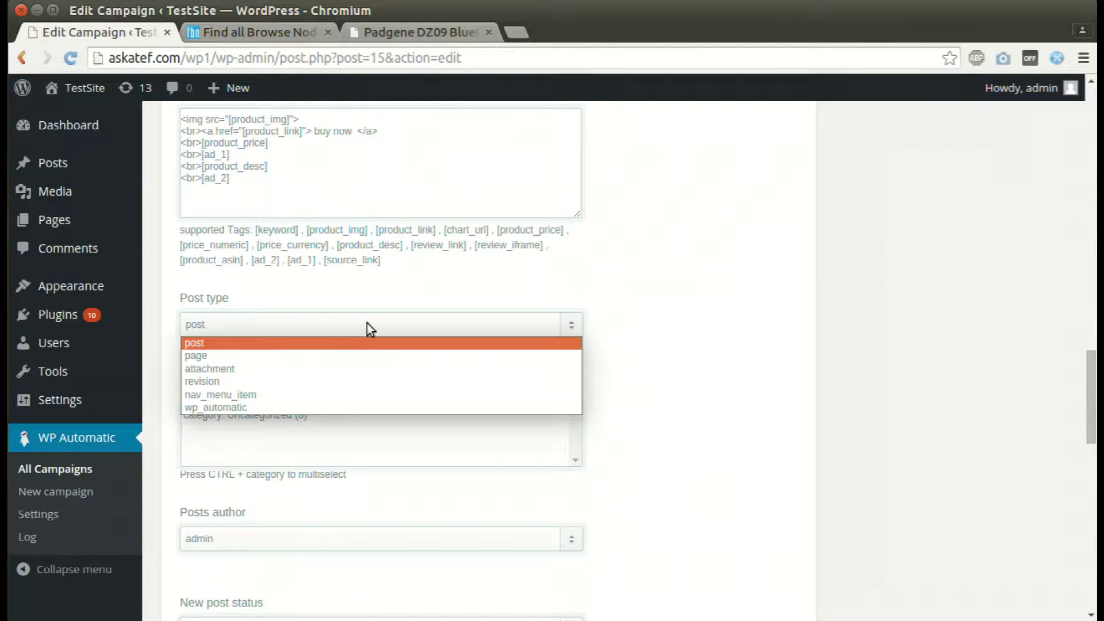
left_click(367, 323)
scroll(394, 370, "up", 20)
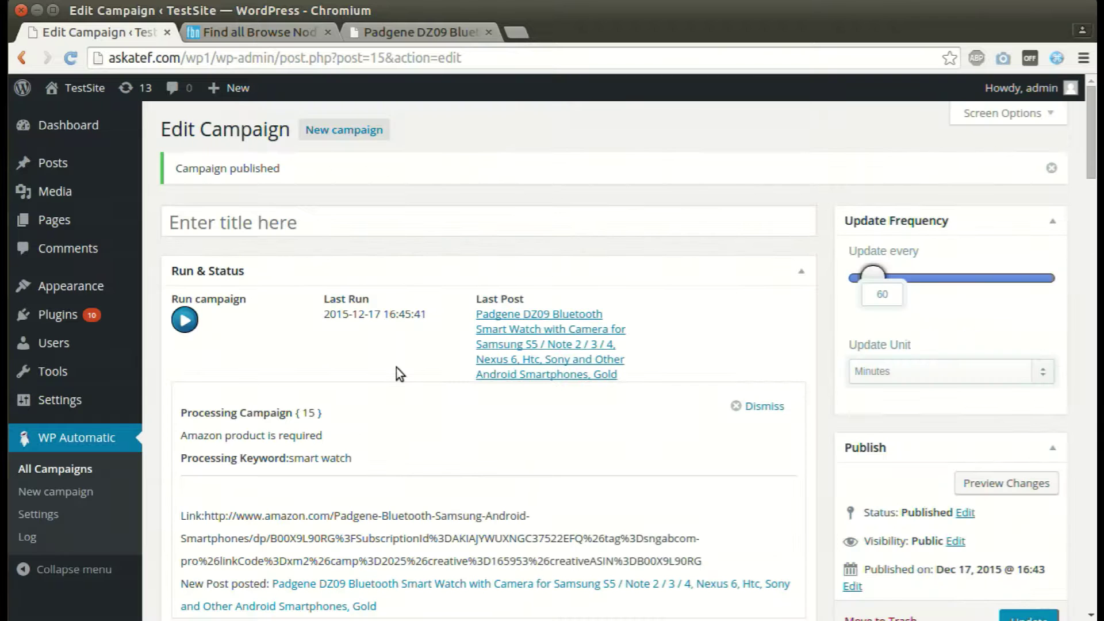